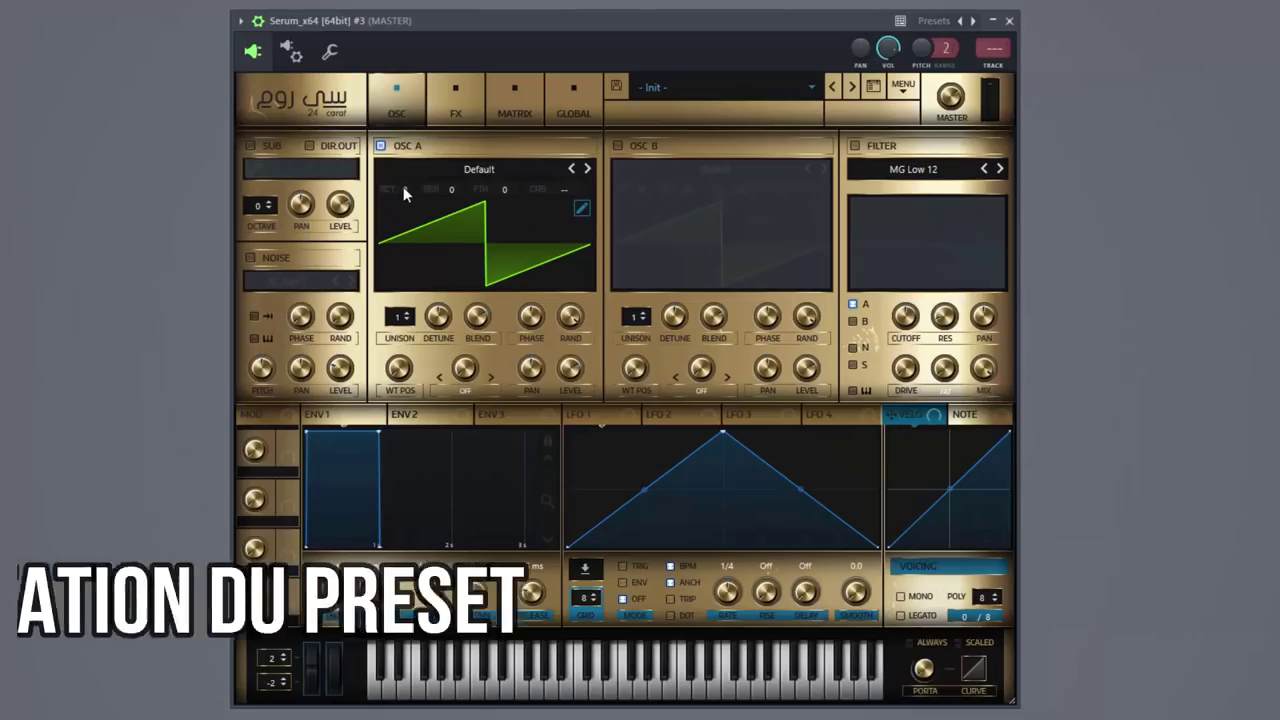
# Set oscillator A to octave -1 with 5 unison voices and 0.12 detune, and adjust its unison blend.
pyautogui.moveTo(402, 196)
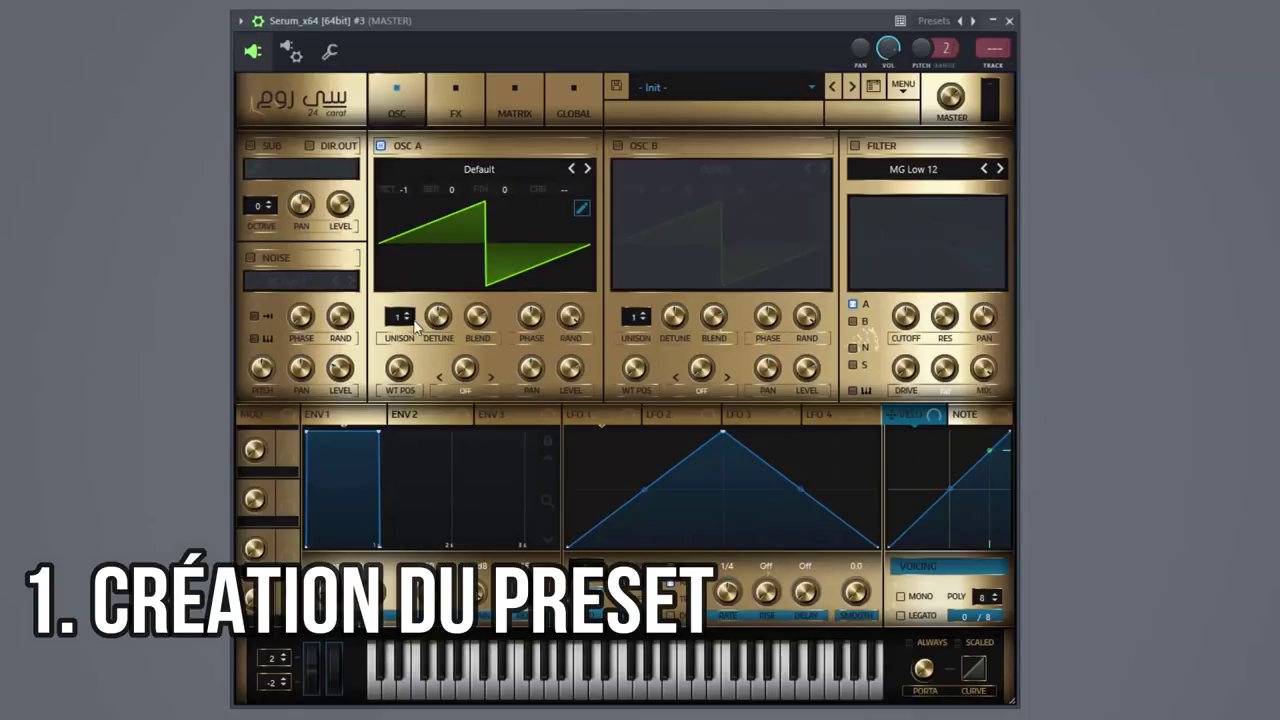
pyautogui.moveTo(416, 326); pyautogui.dragTo(415, 296)
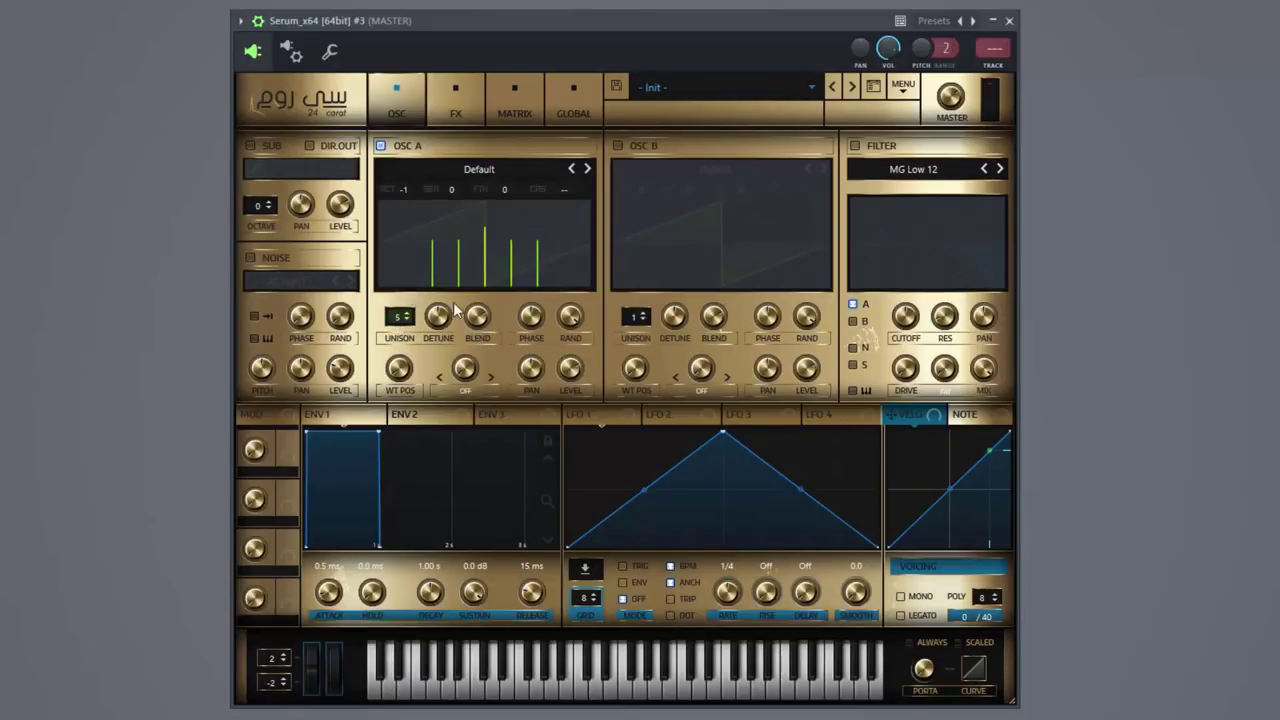
pyautogui.moveTo(441, 316); pyautogui.dragTo(435, 341)
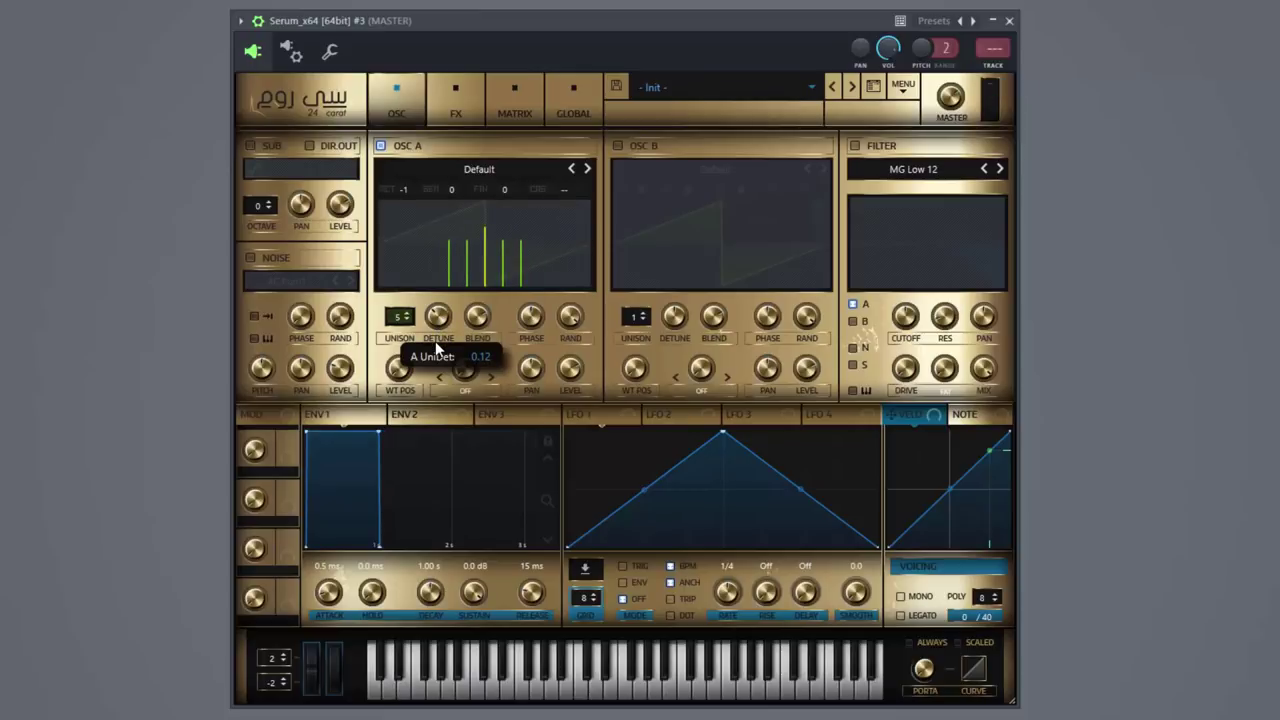
pyautogui.click(479, 324)
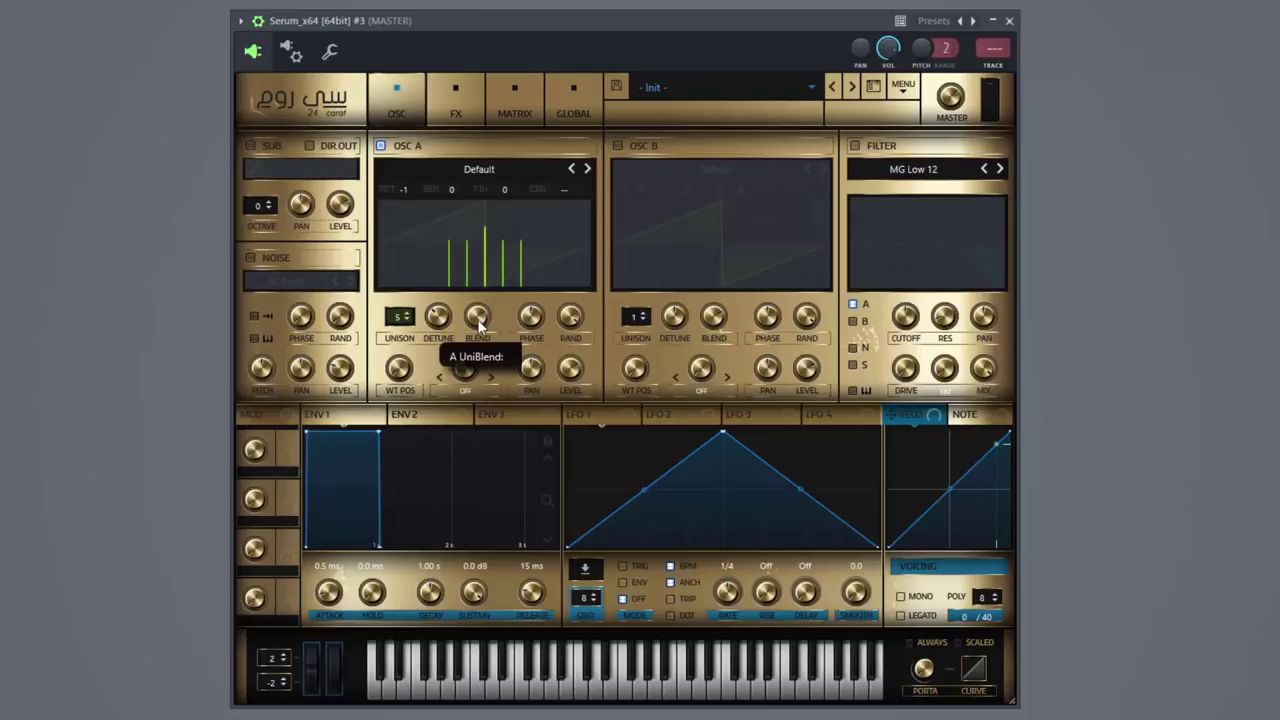
pyautogui.moveTo(479, 324); pyautogui.dragTo(475, 333)
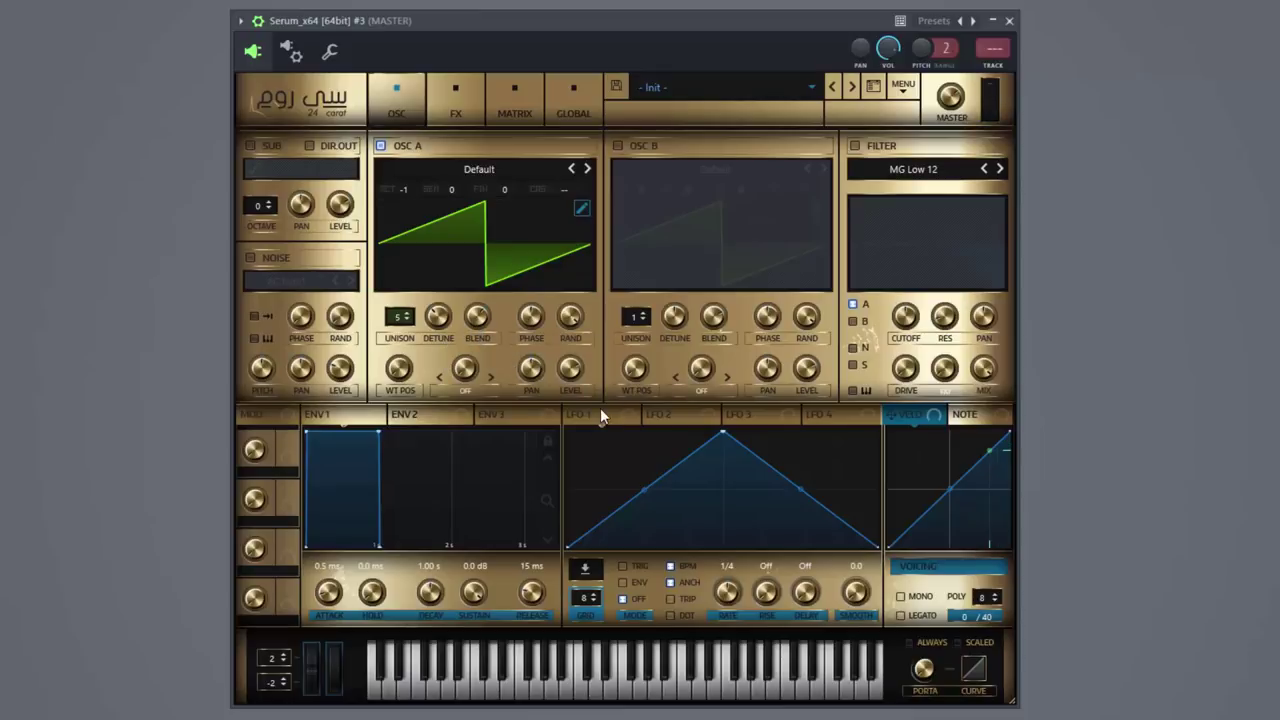
# Reshape LFO 1 into a concave descending curve starting at full height and assign it to the filter cutoff.
pyautogui.moveTo(722, 434); pyautogui.dragTo(552, 345)
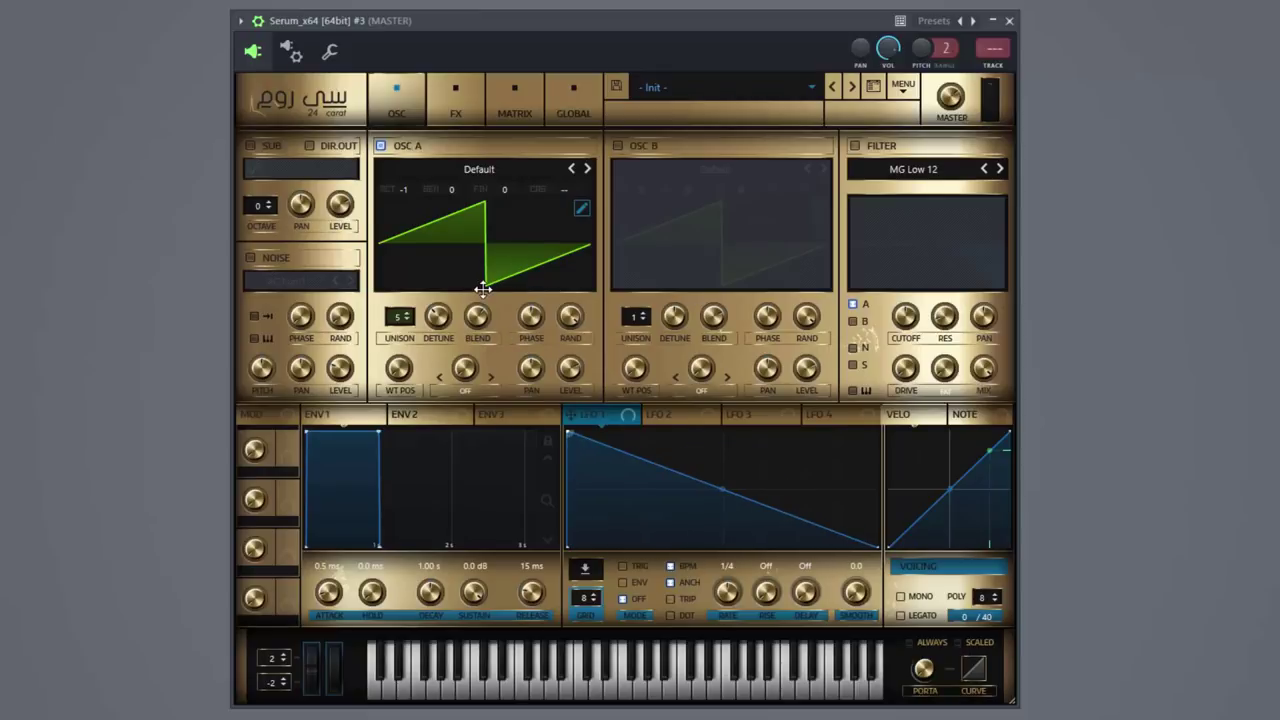
pyautogui.moveTo(724, 494); pyautogui.dragTo(719, 512)
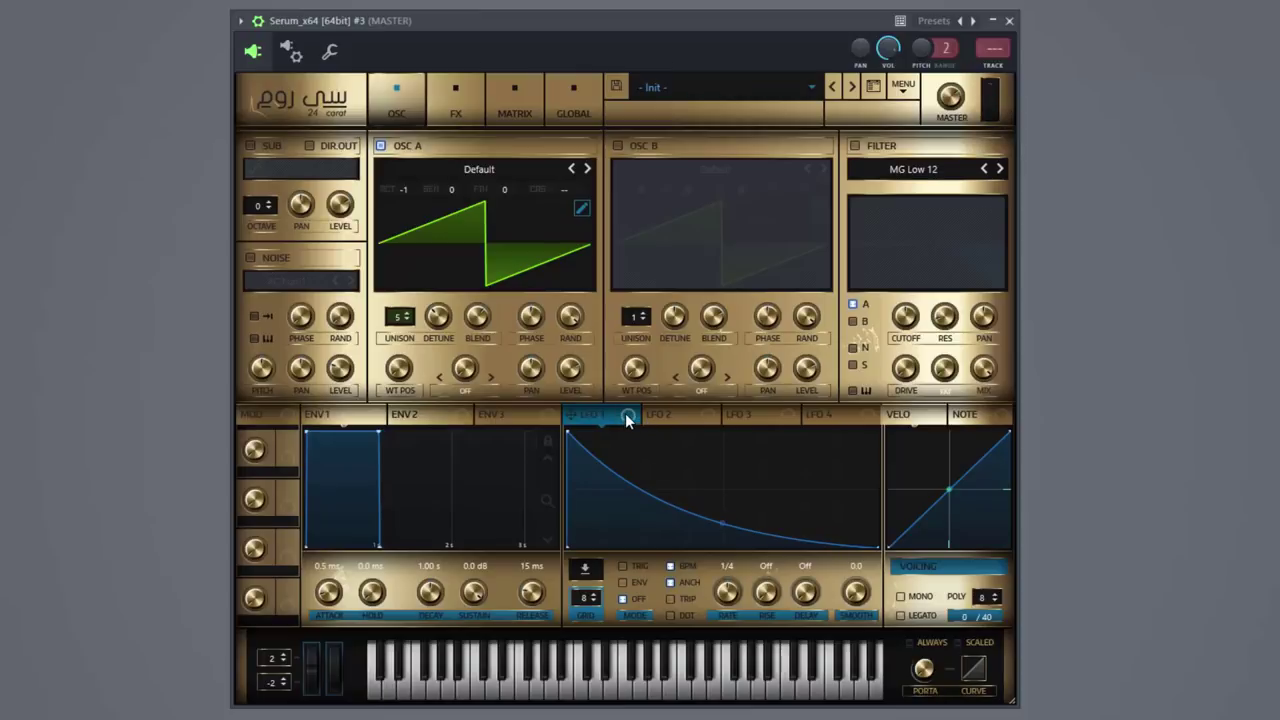
pyautogui.moveTo(913, 309); pyautogui.dragTo(905, 316)
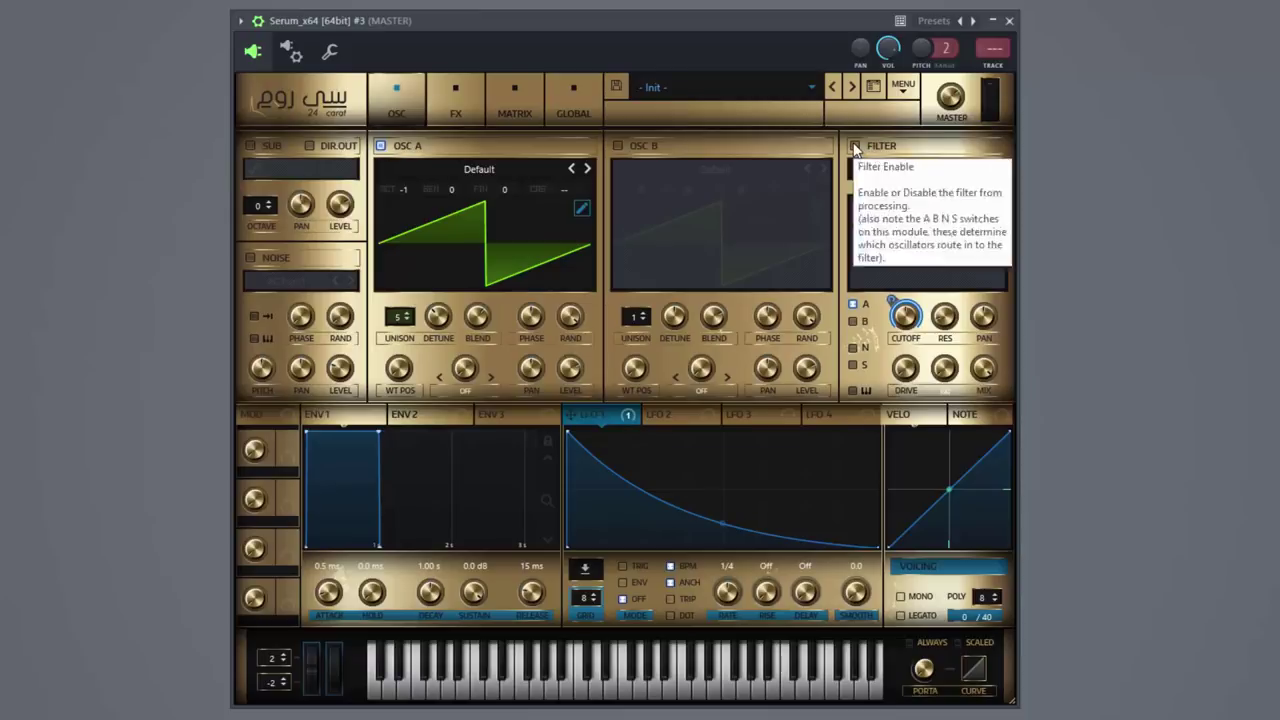
# Enable the MG Low 12 filter, set its cutoff to about 358 Hz and adjust the LFO 1 modulation depth.
pyautogui.click(854, 146)
pyautogui.rightClick(905, 318)
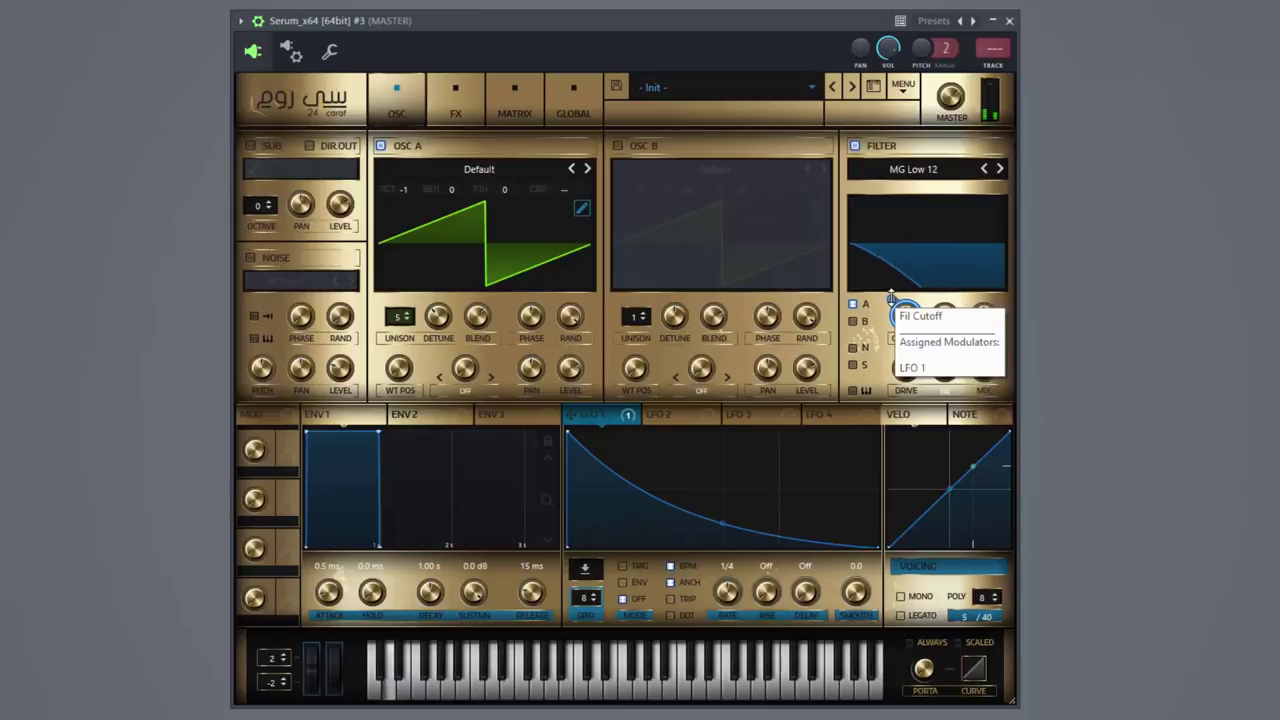
pyautogui.click(807, 410)
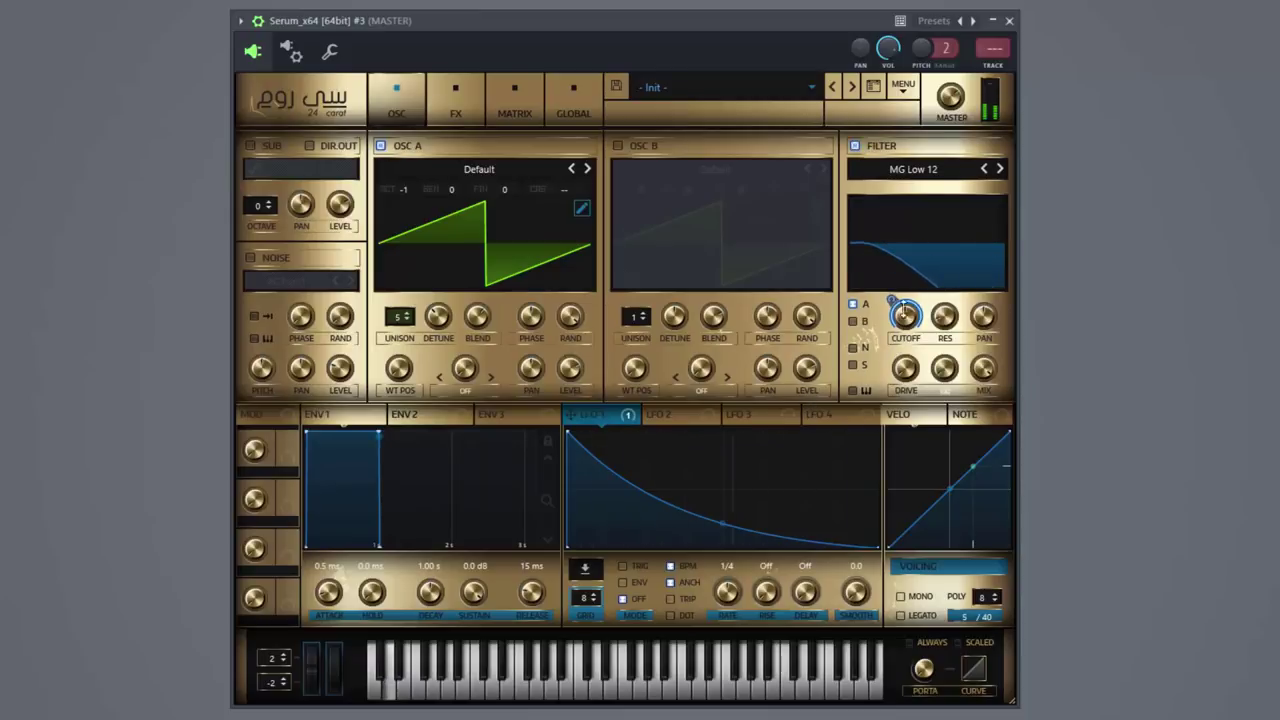
pyautogui.moveTo(891, 298)
pyautogui.moveTo(889, 301); pyautogui.dragTo(895, 332)
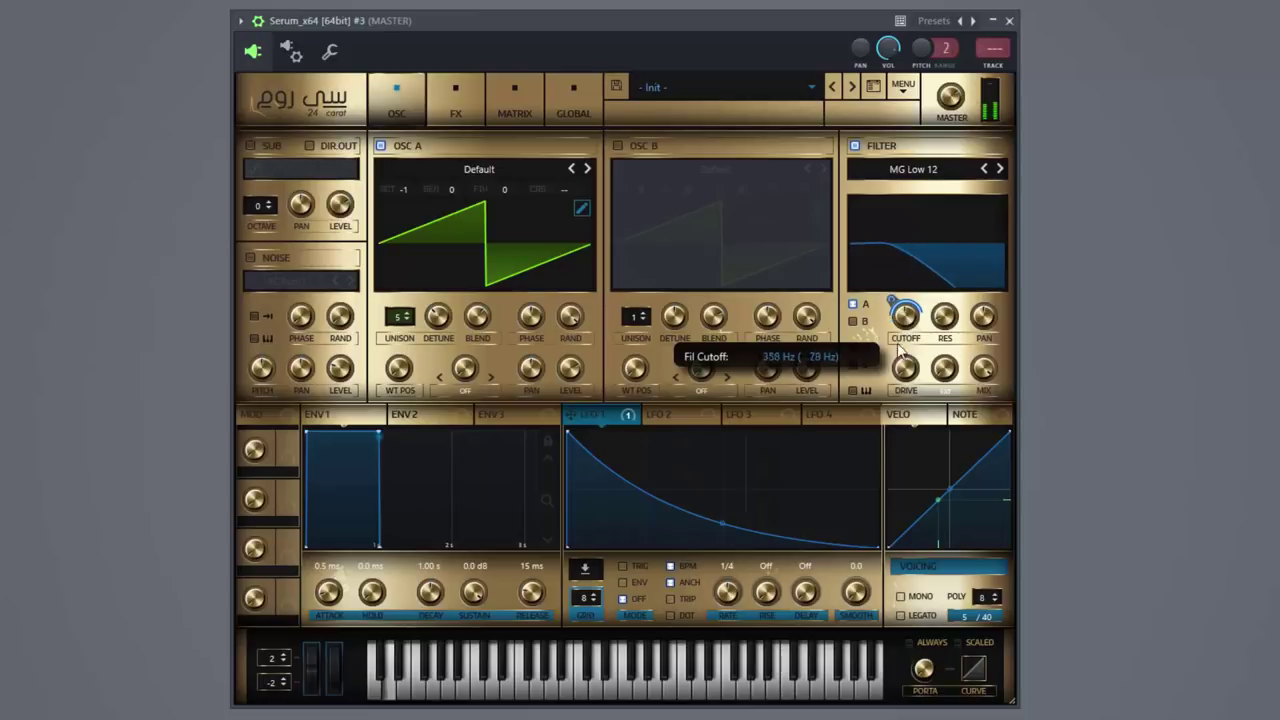
pyautogui.moveTo(893, 305); pyautogui.dragTo(916, 214)
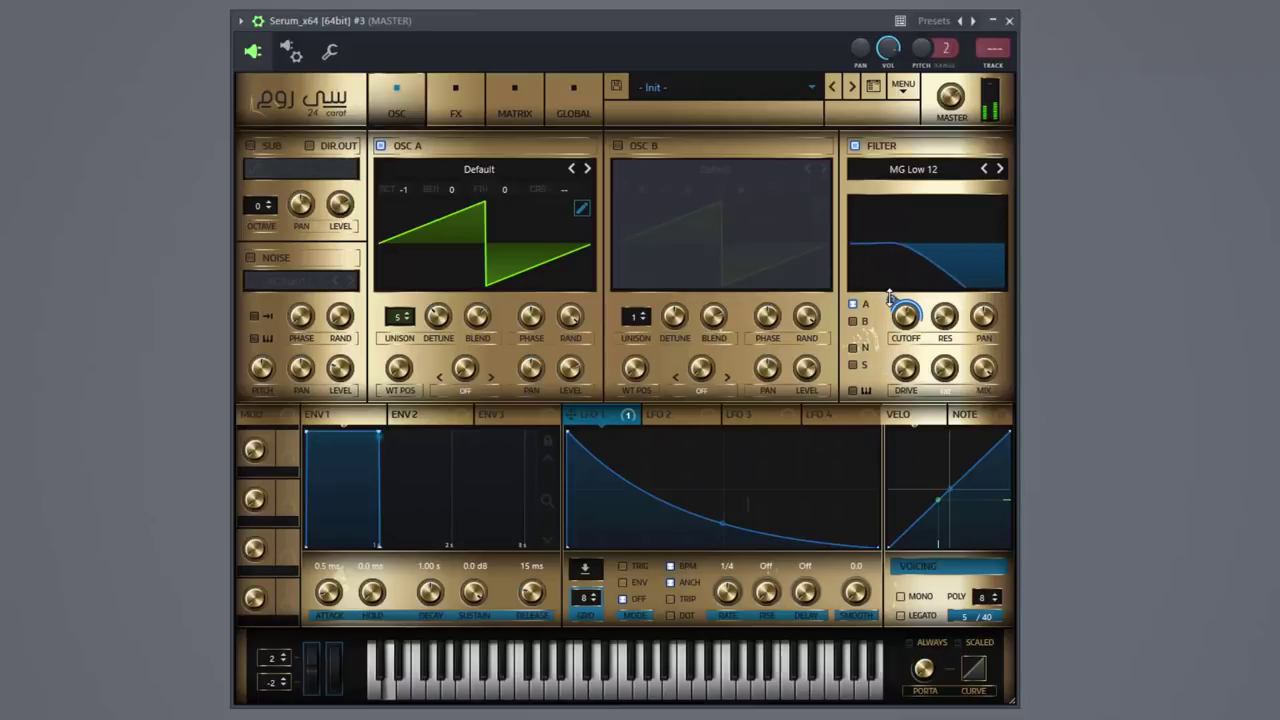
# Set LFO 1's rate to 1/8 and its cutoff modulation depth to 84, with the filter cutoff at 943 Hz.
pyautogui.moveTo(890, 300)
pyautogui.mouseDown()
pyautogui.moveTo(887, 202)
pyautogui.moveTo(878, 278)
pyautogui.mouseUp()
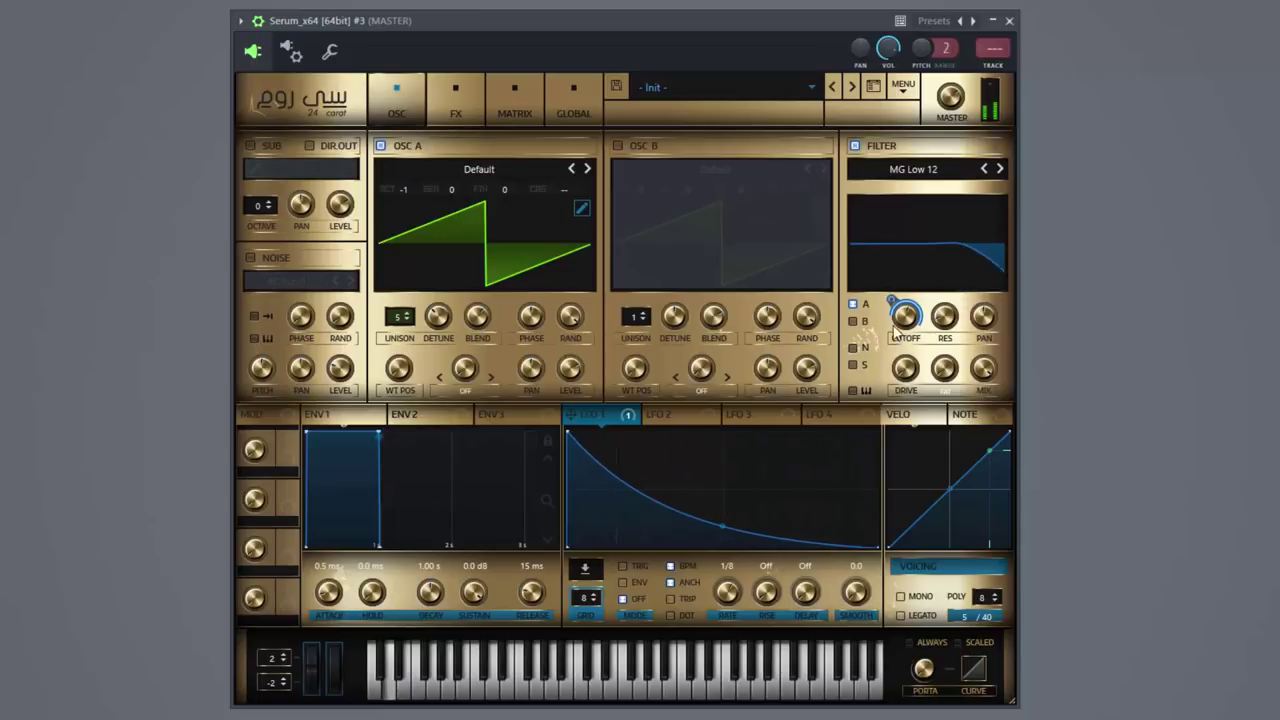
pyautogui.moveTo(893, 296)
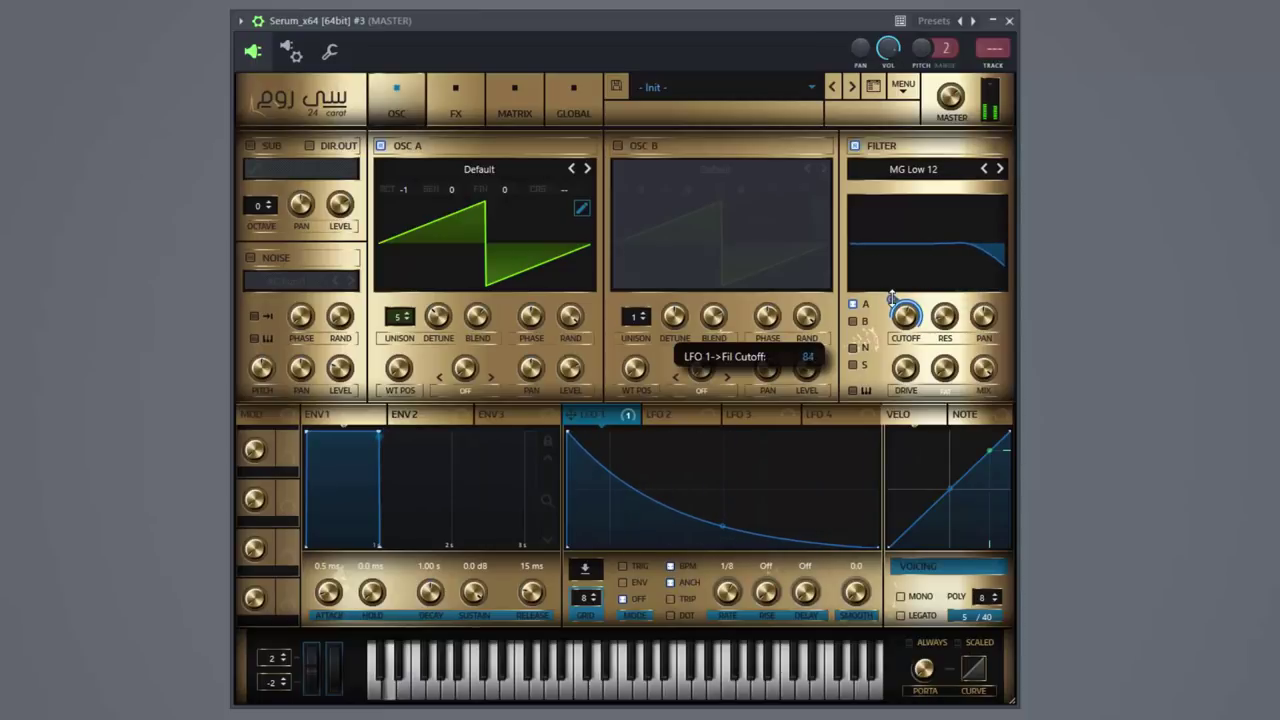
pyautogui.moveTo(905, 318)
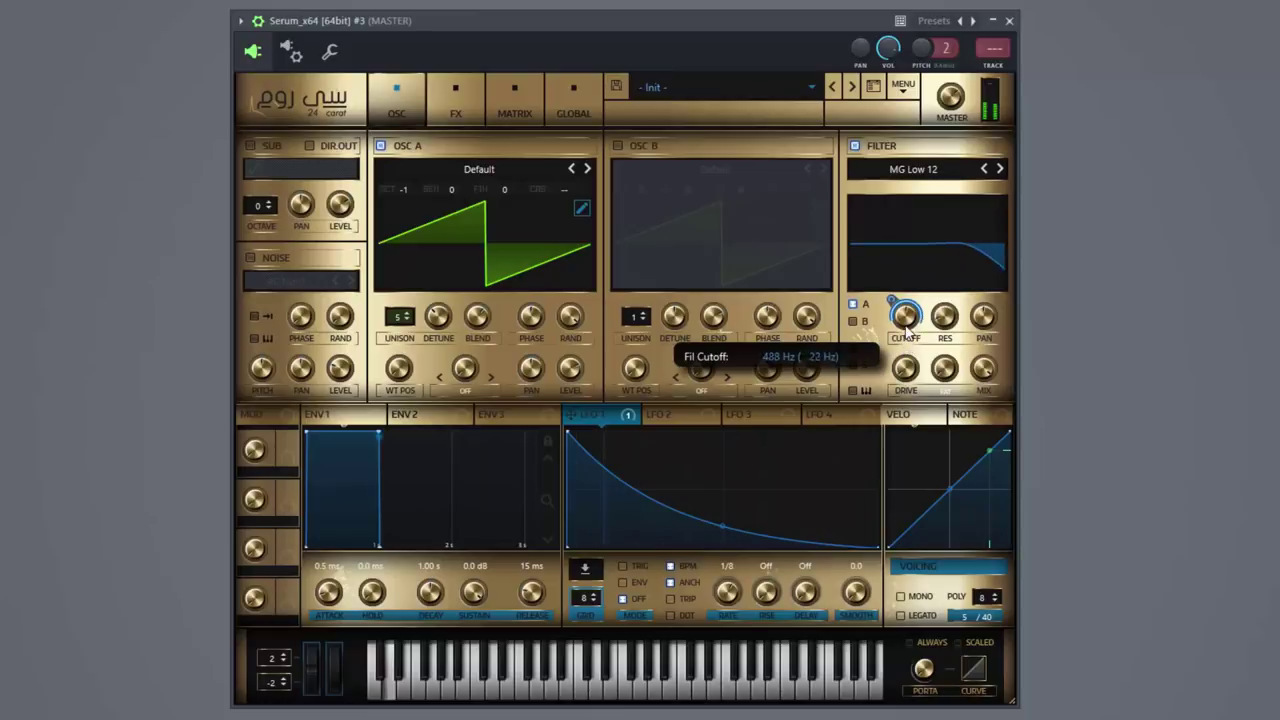
pyautogui.moveTo(905, 326)
pyautogui.mouseDown()
pyautogui.moveTo(932, 256)
pyautogui.moveTo(922, 340)
pyautogui.moveTo(922, 329)
pyautogui.mouseUp()
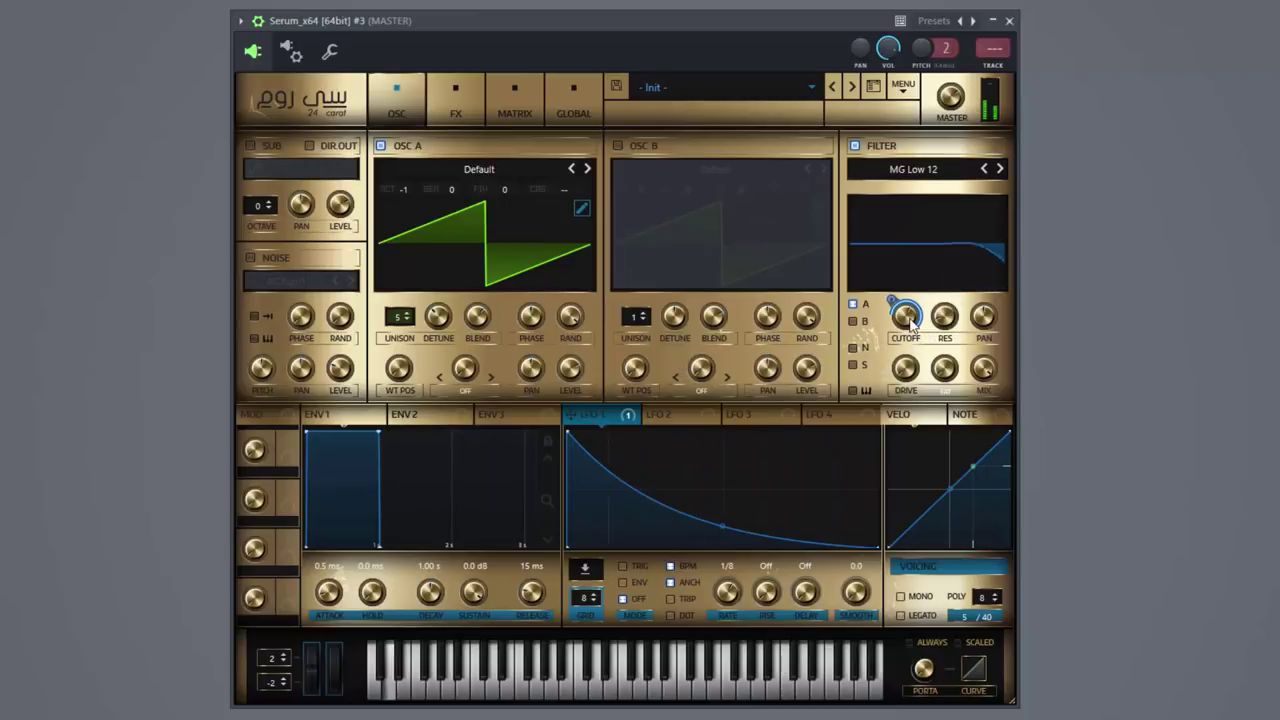
pyautogui.moveTo(910, 318)
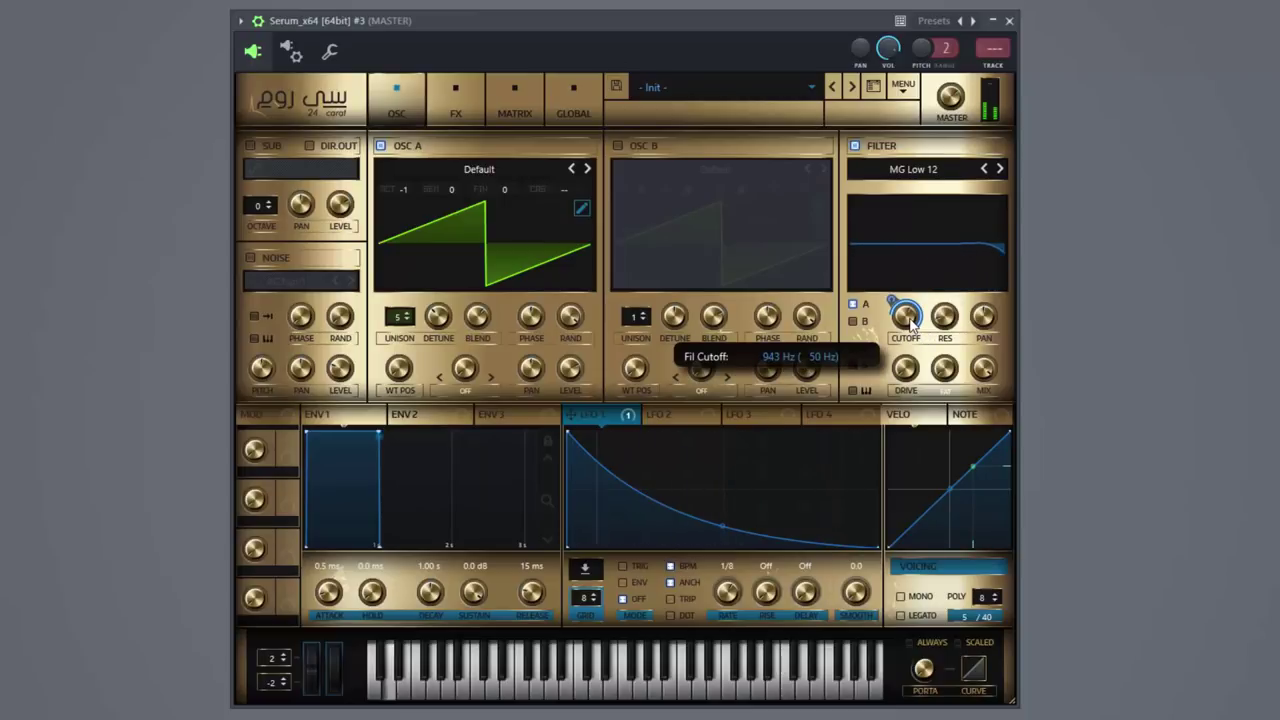
# Add a distortion effect in Downsample mode, adjust its drive and fine-tune the master volume.
pyautogui.click(471, 101)
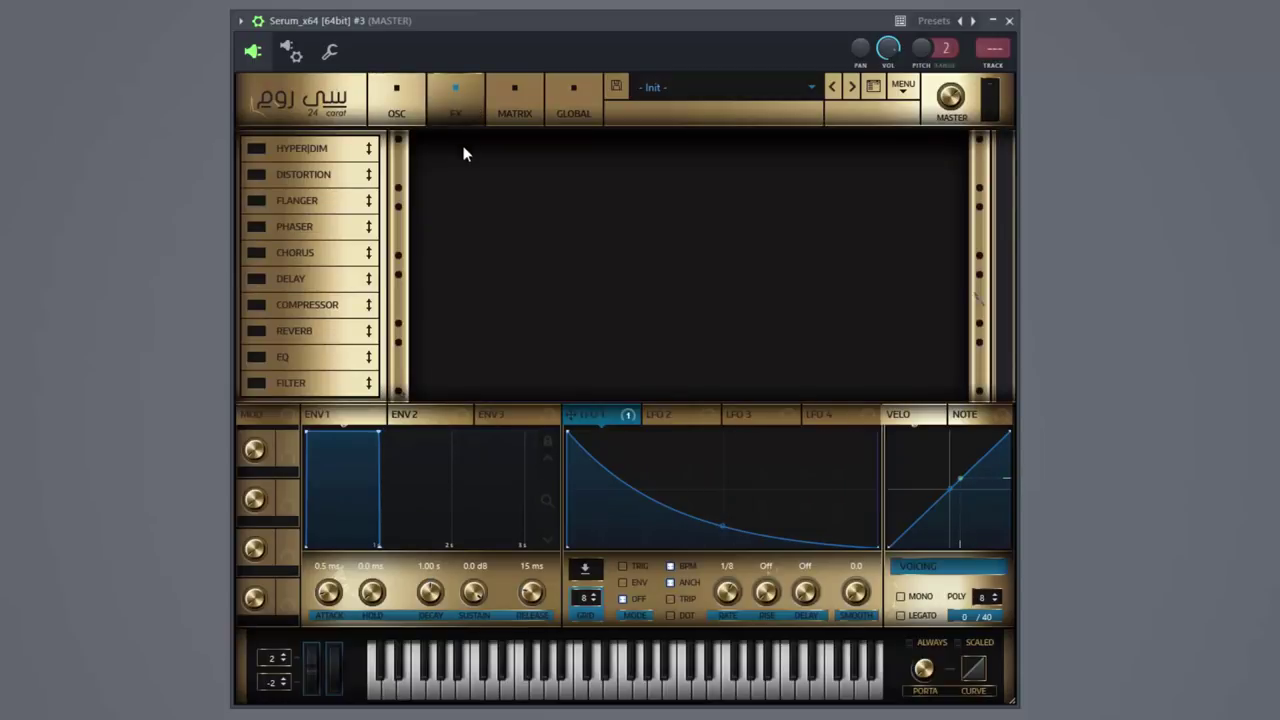
pyautogui.click(263, 176)
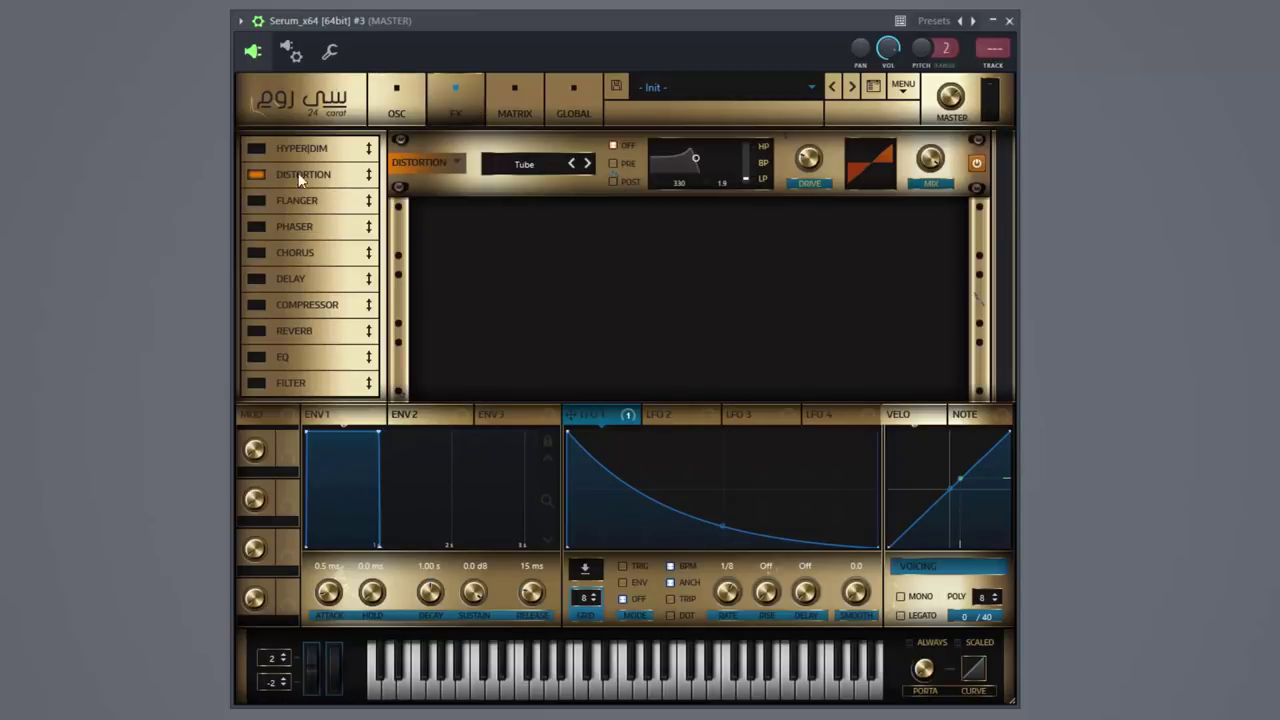
pyautogui.click(524, 164)
pyautogui.click(548, 340)
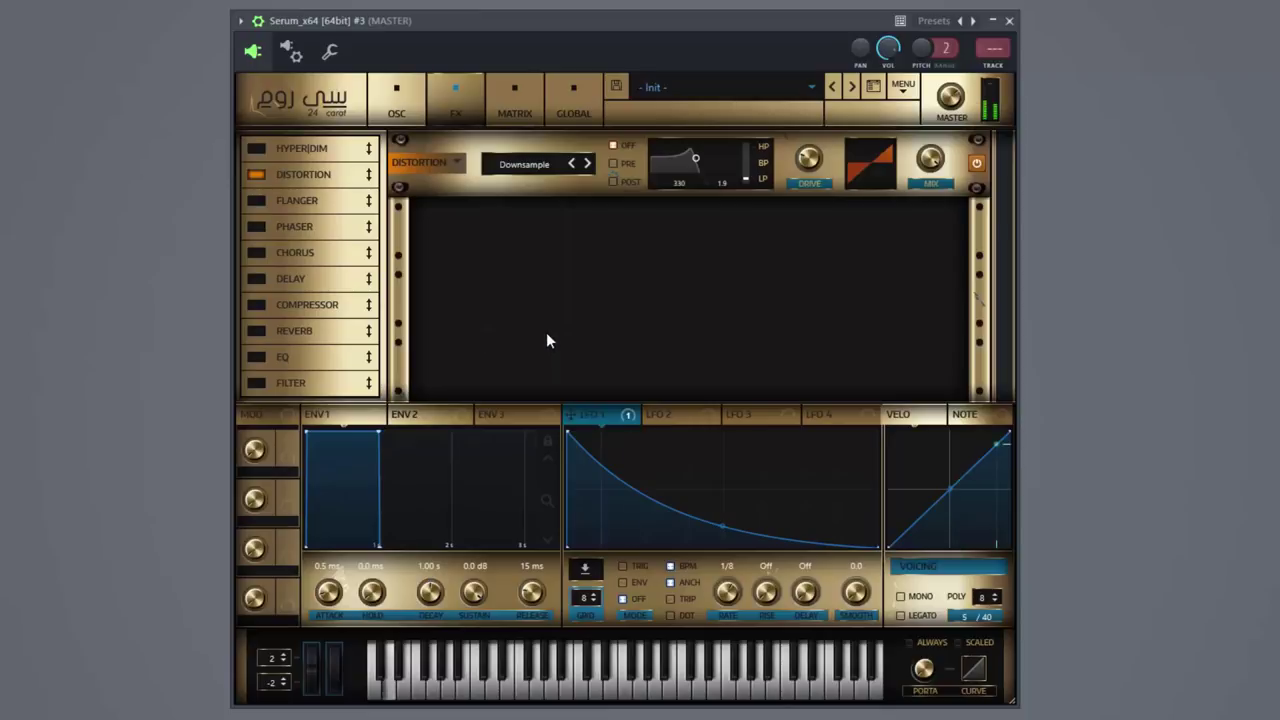
pyautogui.click(808, 170)
pyautogui.moveTo(954, 88)
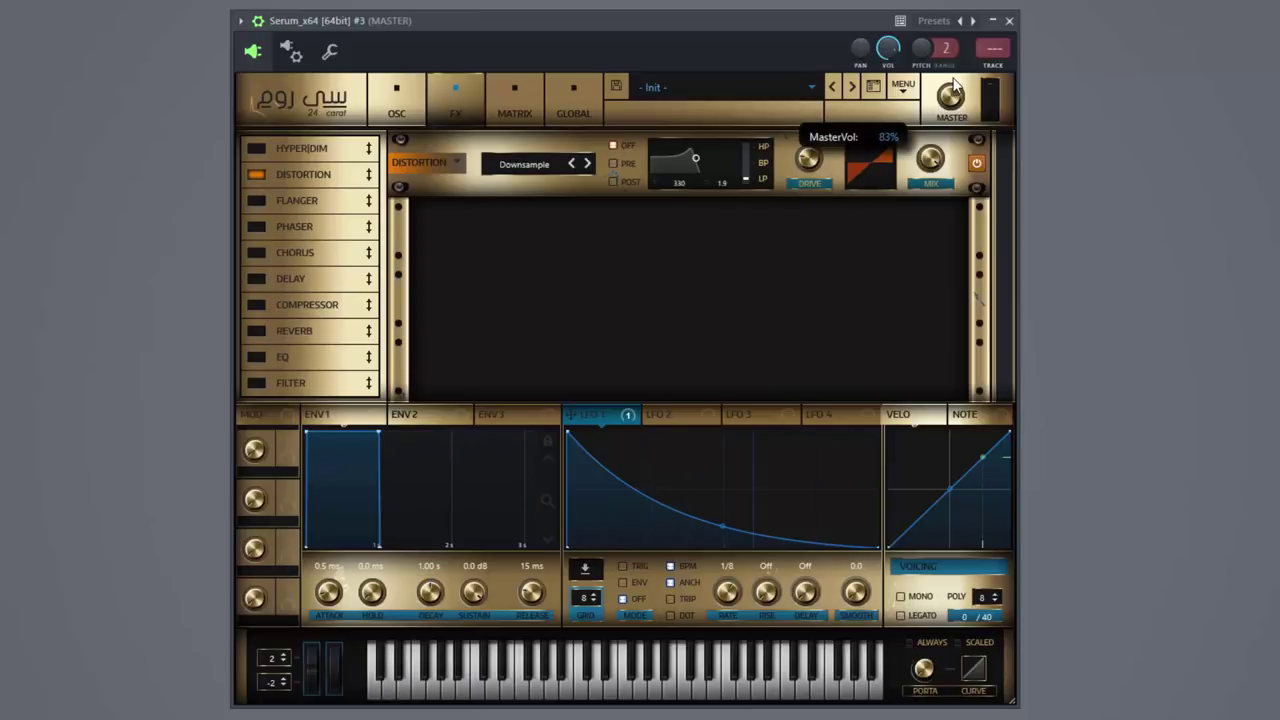
pyautogui.moveTo(953, 78); pyautogui.dragTo(955, 74)
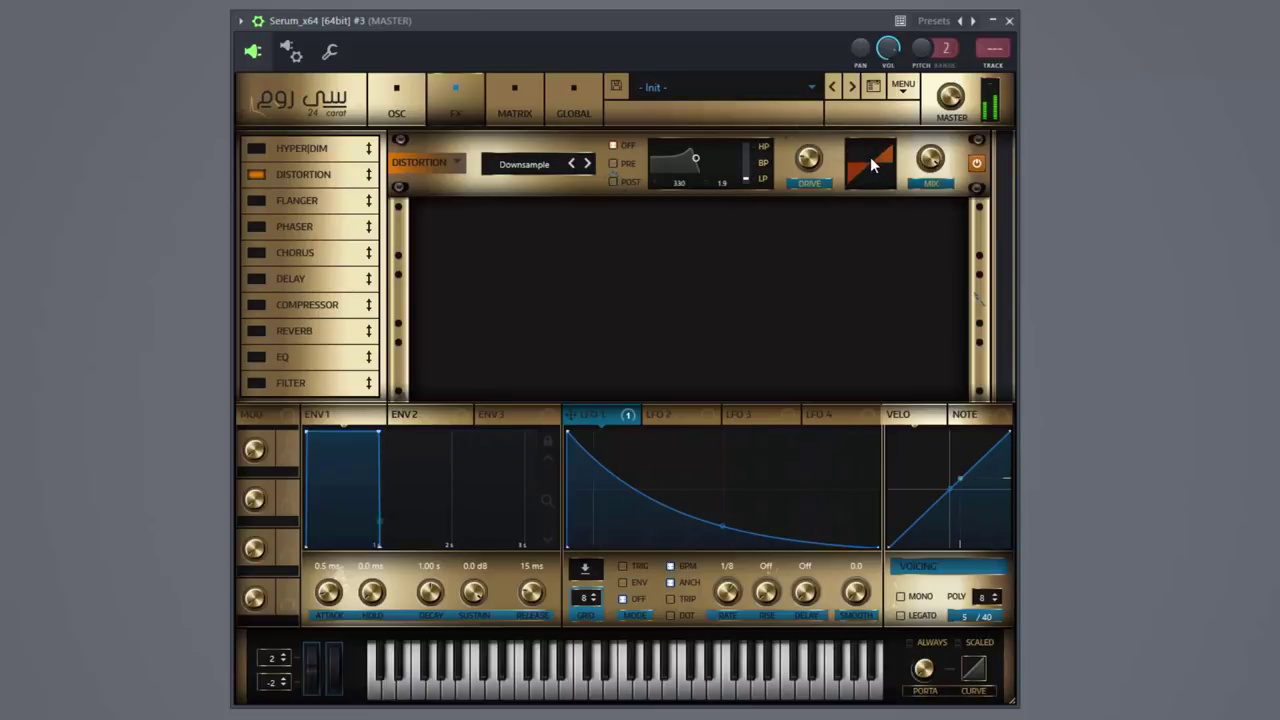
# Add a reverb effect to the chain and adjust its wet mix.
pyautogui.click(257, 331)
pyautogui.moveTo(934, 232)
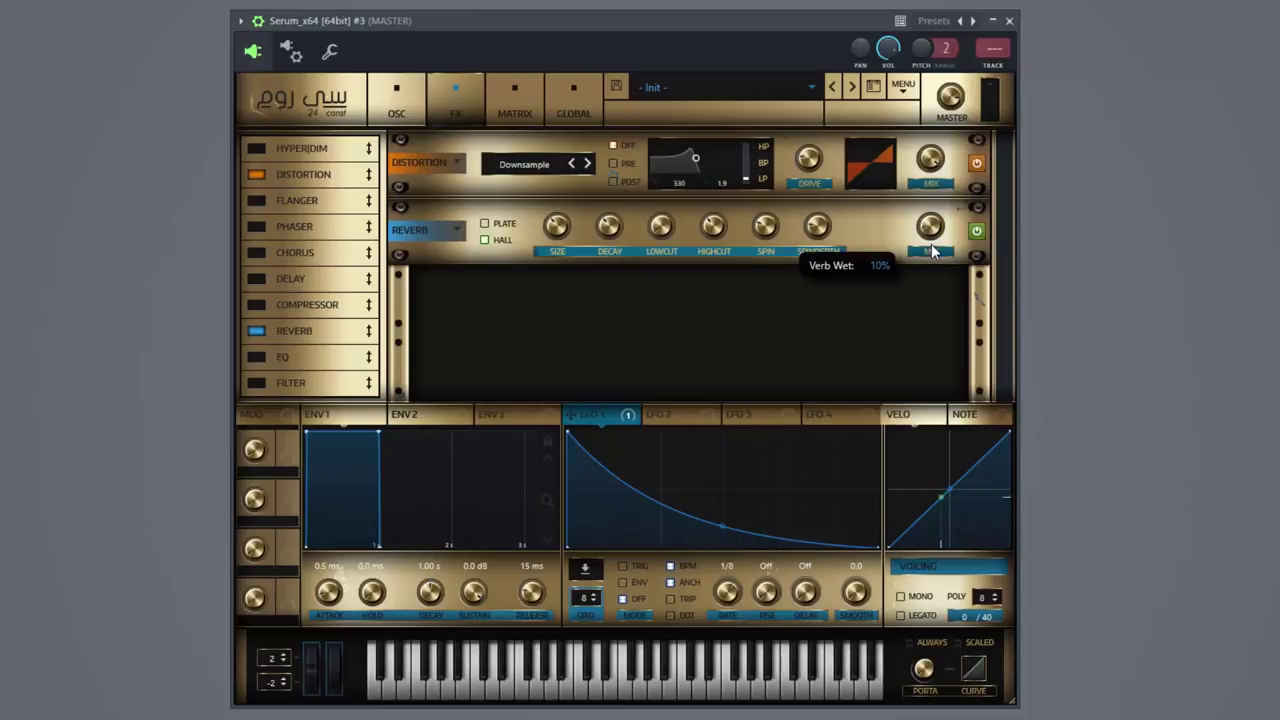
pyautogui.moveTo(931, 244); pyautogui.dragTo(960, 118)
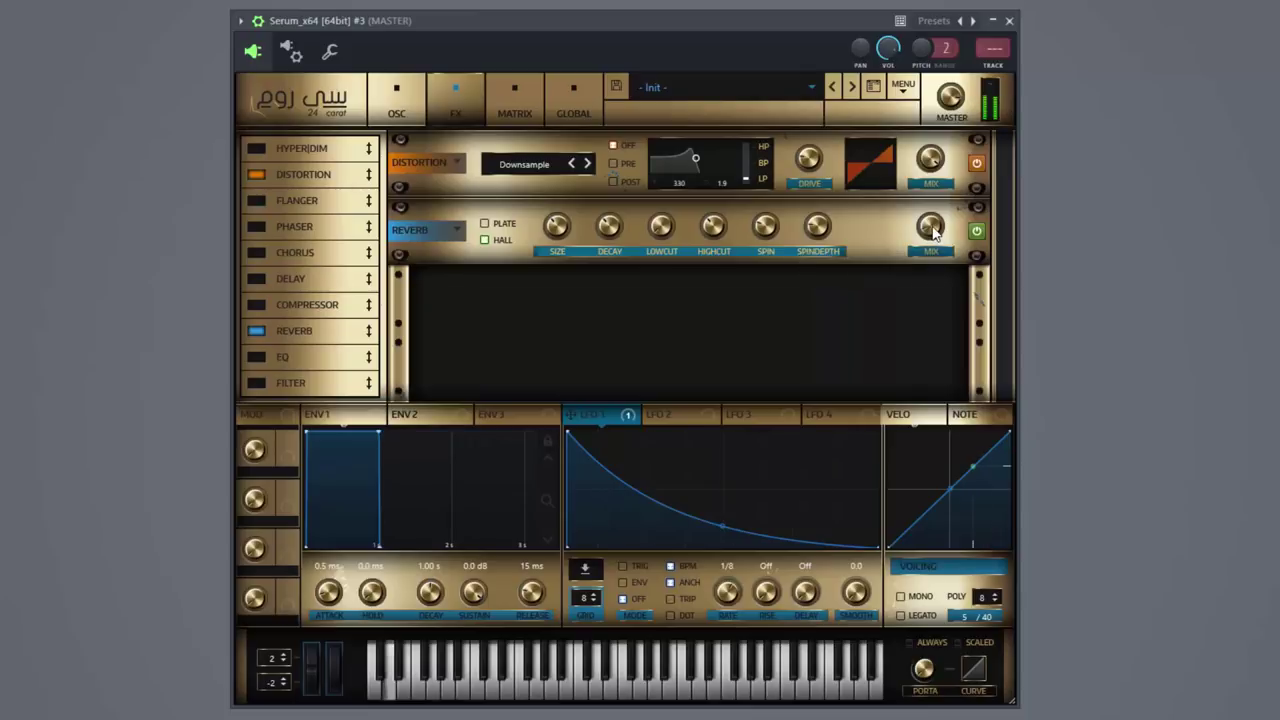
# Add an EQ effect, cut its low band gain to about -3.4 dB and raise its high band gain.
pyautogui.click(262, 359)
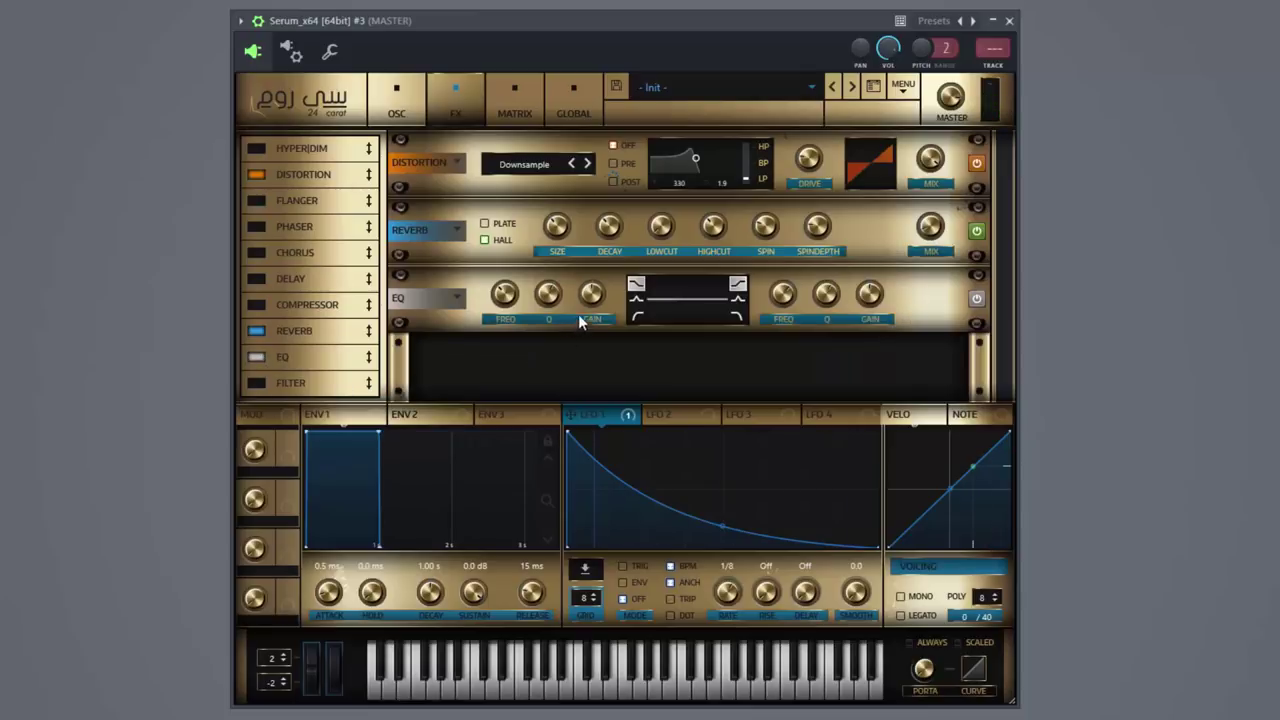
pyautogui.moveTo(591, 304)
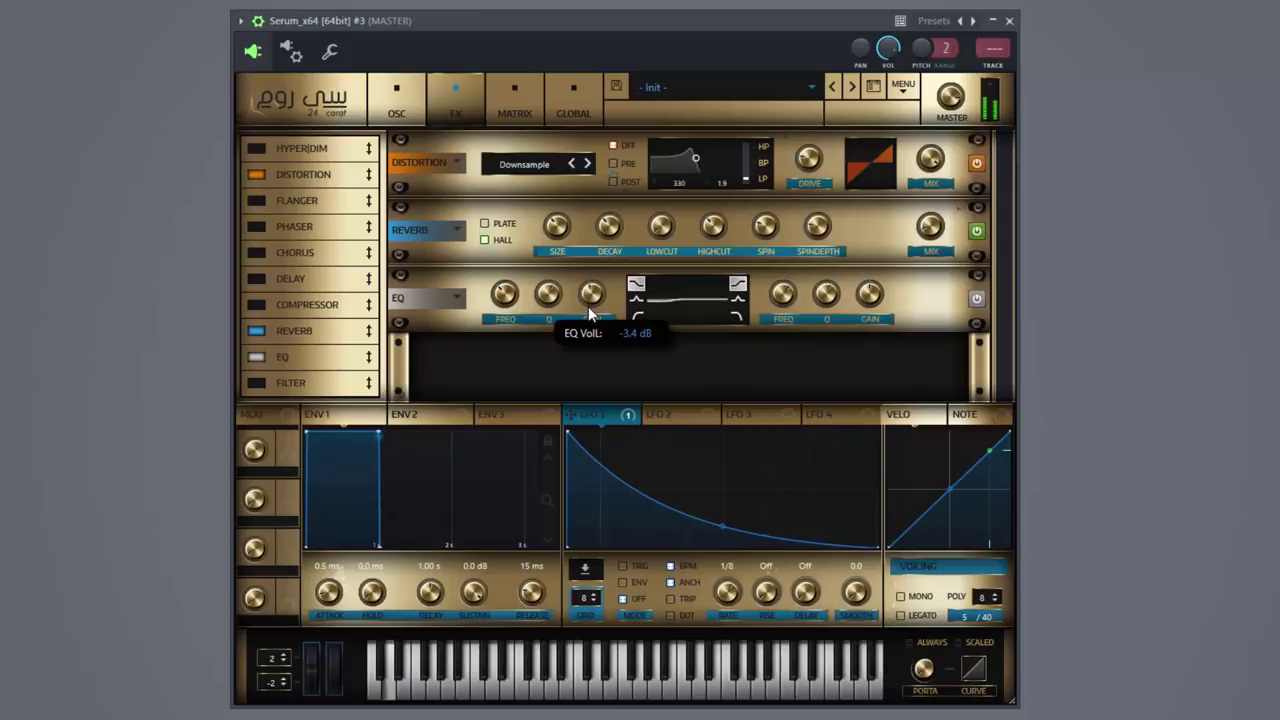
pyautogui.moveTo(873, 294)
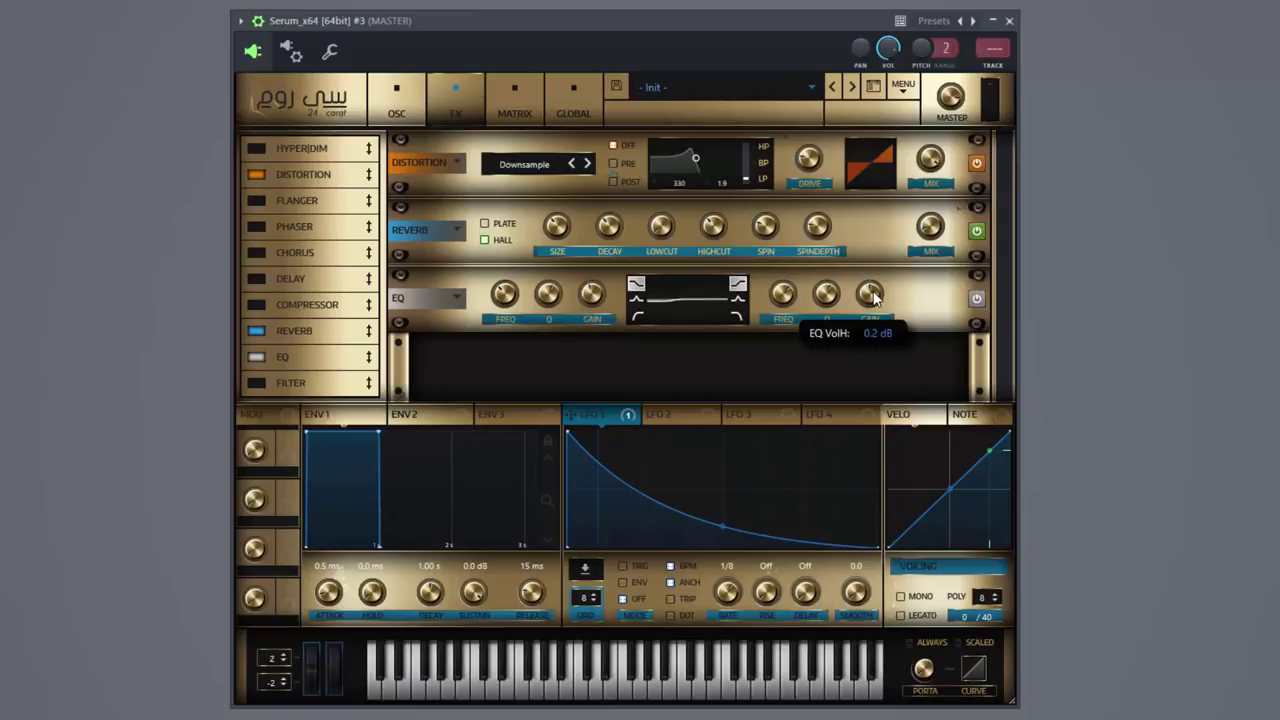
pyautogui.moveTo(873, 294); pyautogui.dragTo(873, 270)
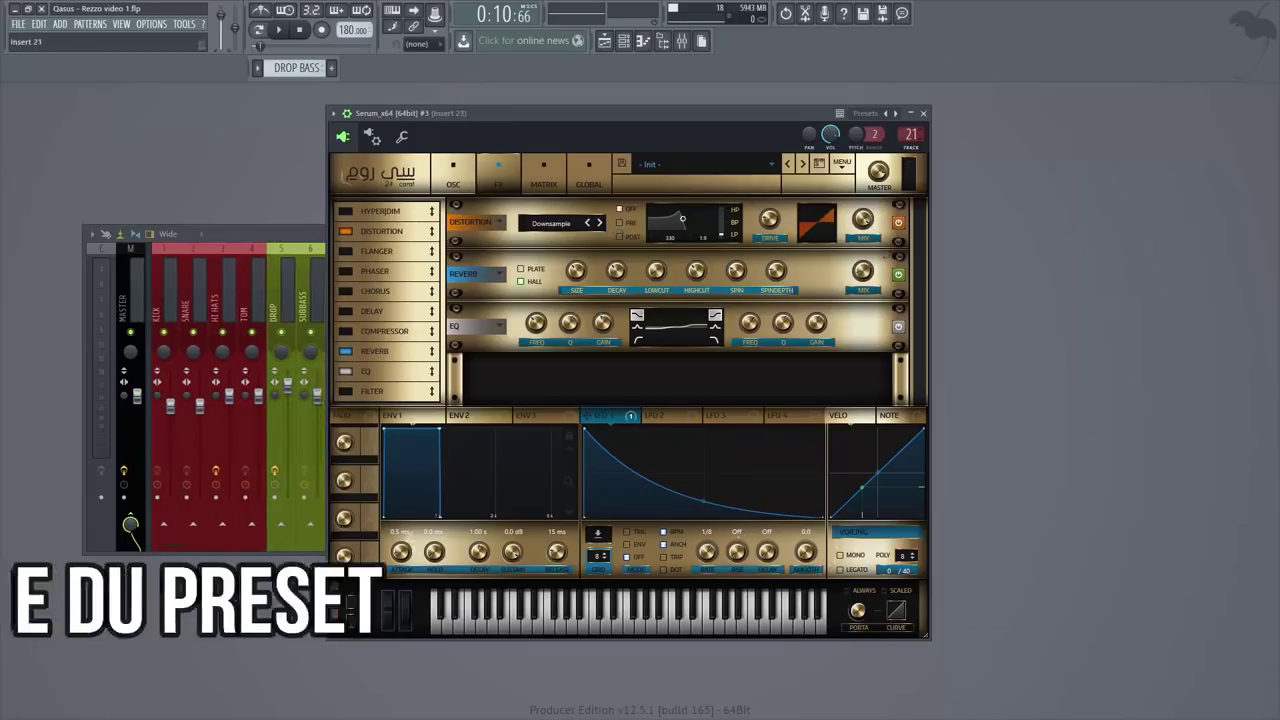
# Close the synth window and load Fruity Parametric EQ 2 in the first effect slot of mixer Insert 20.
pyautogui.click(923, 113)
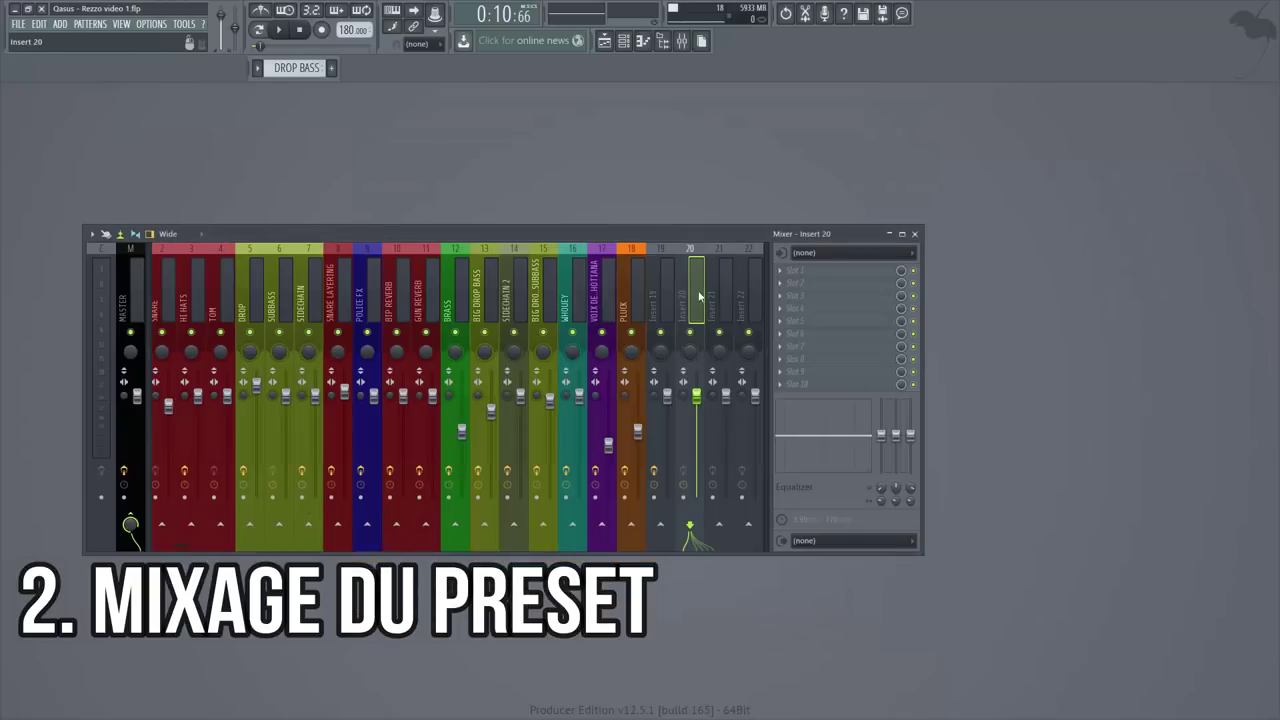
pyautogui.click(783, 272)
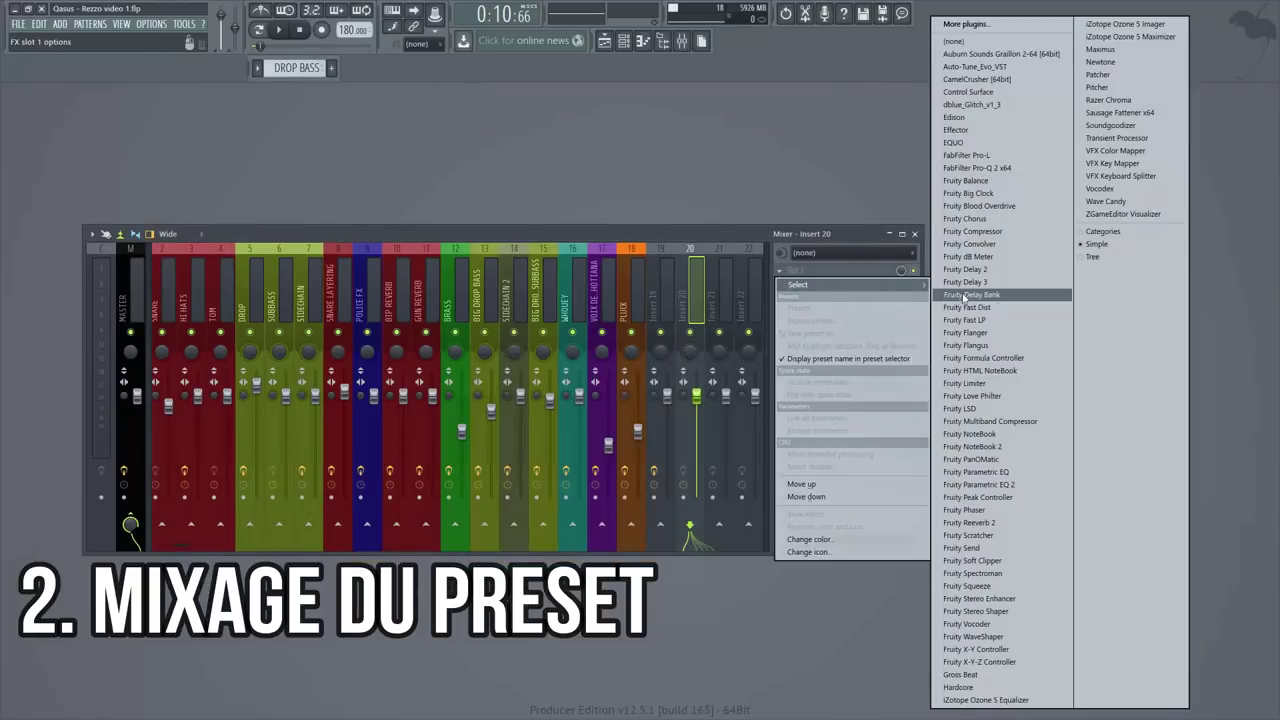
pyautogui.click(988, 487)
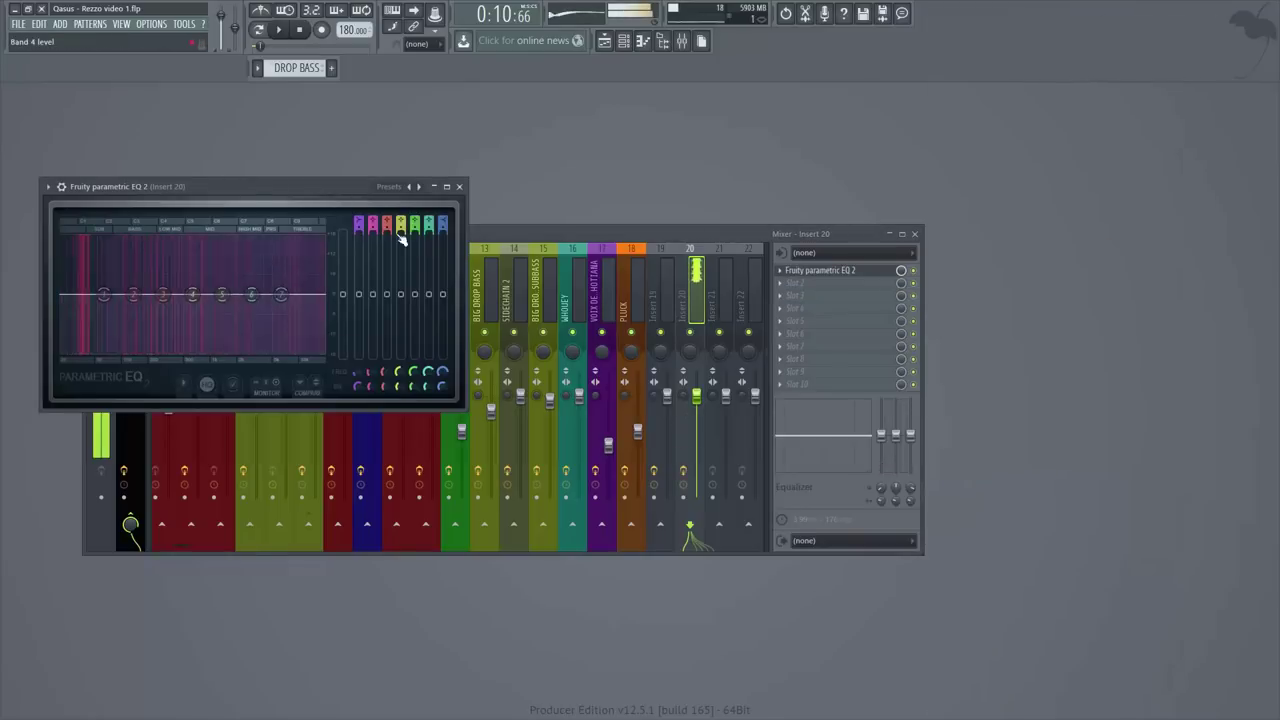
pyautogui.moveTo(373, 188); pyautogui.dragTo(496, 220)
# Slightly boost bands 2 and 7 of the parametric EQ, cut band 1 fully, and compare the sound with the EQ bypassed.
pyautogui.moveTo(404, 328); pyautogui.dragTo(404, 316)
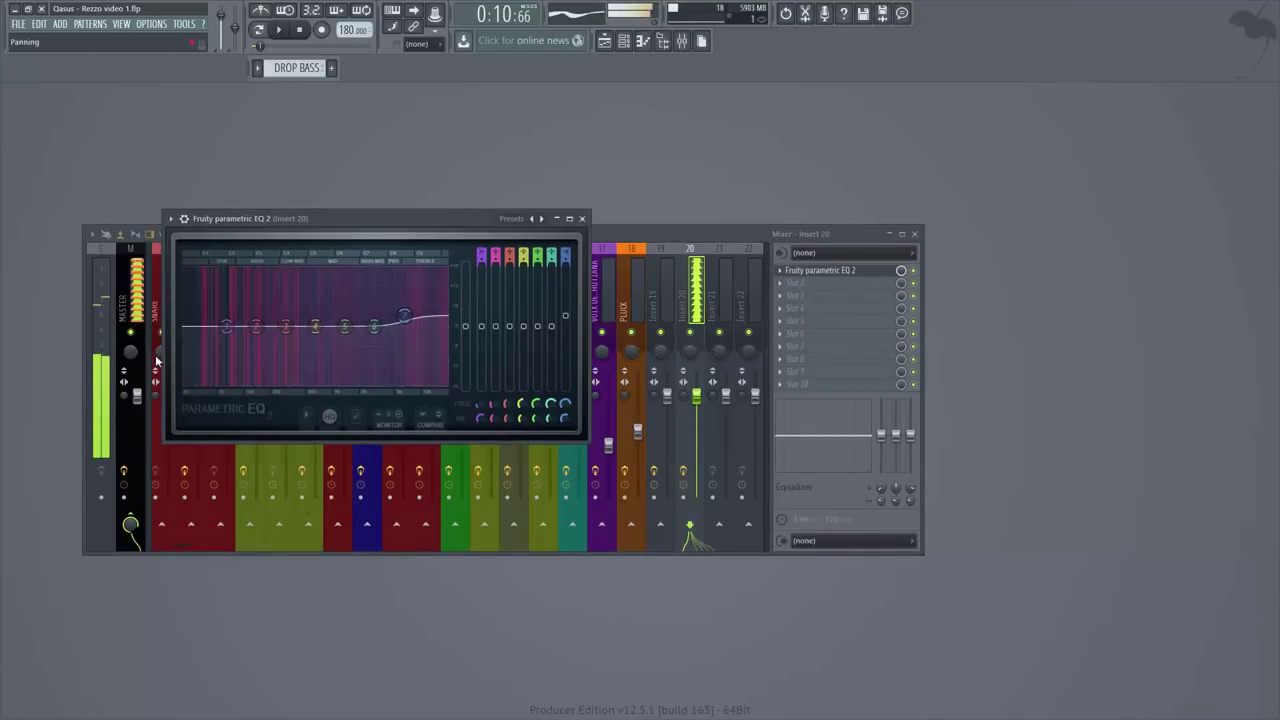
pyautogui.moveTo(230, 330)
pyautogui.mouseDown()
pyautogui.moveTo(196, 379)
pyautogui.moveTo(242, 328)
pyautogui.moveTo(228, 300)
pyautogui.moveTo(227, 312)
pyautogui.mouseUp()
pyautogui.moveTo(207, 383); pyautogui.dragTo(202, 383)
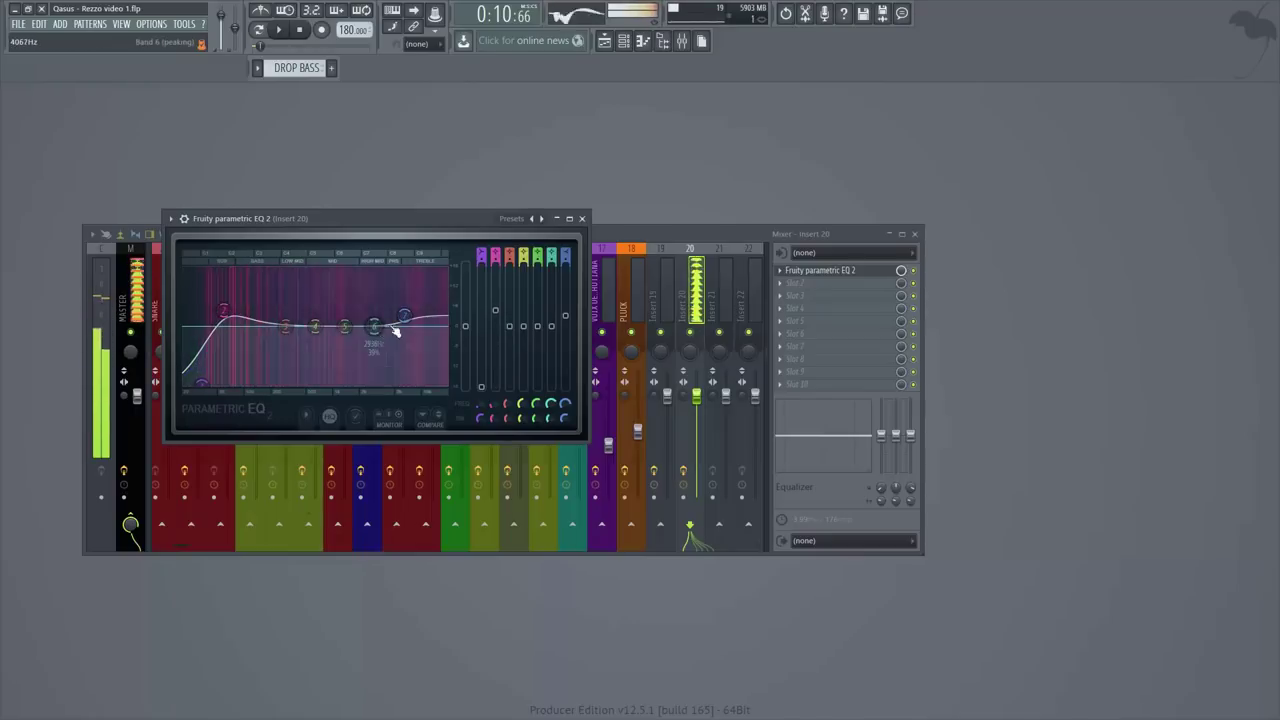
pyautogui.click(913, 279)
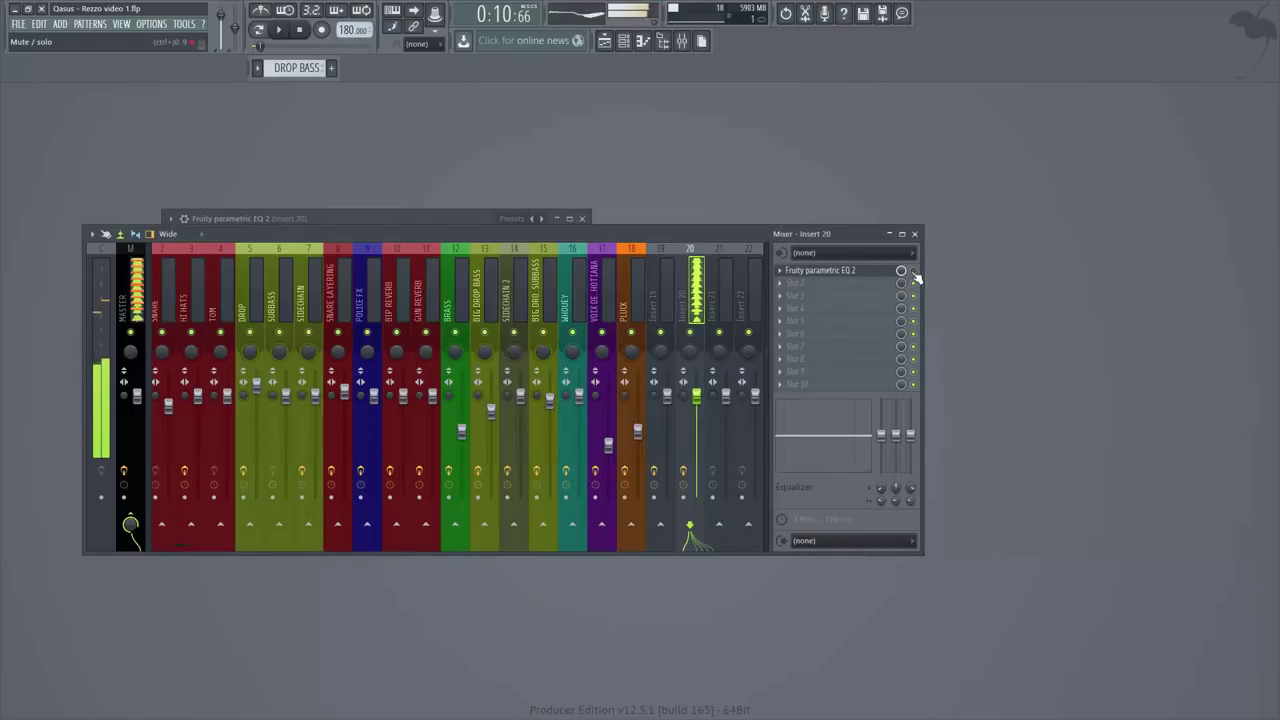
pyautogui.click(483, 220)
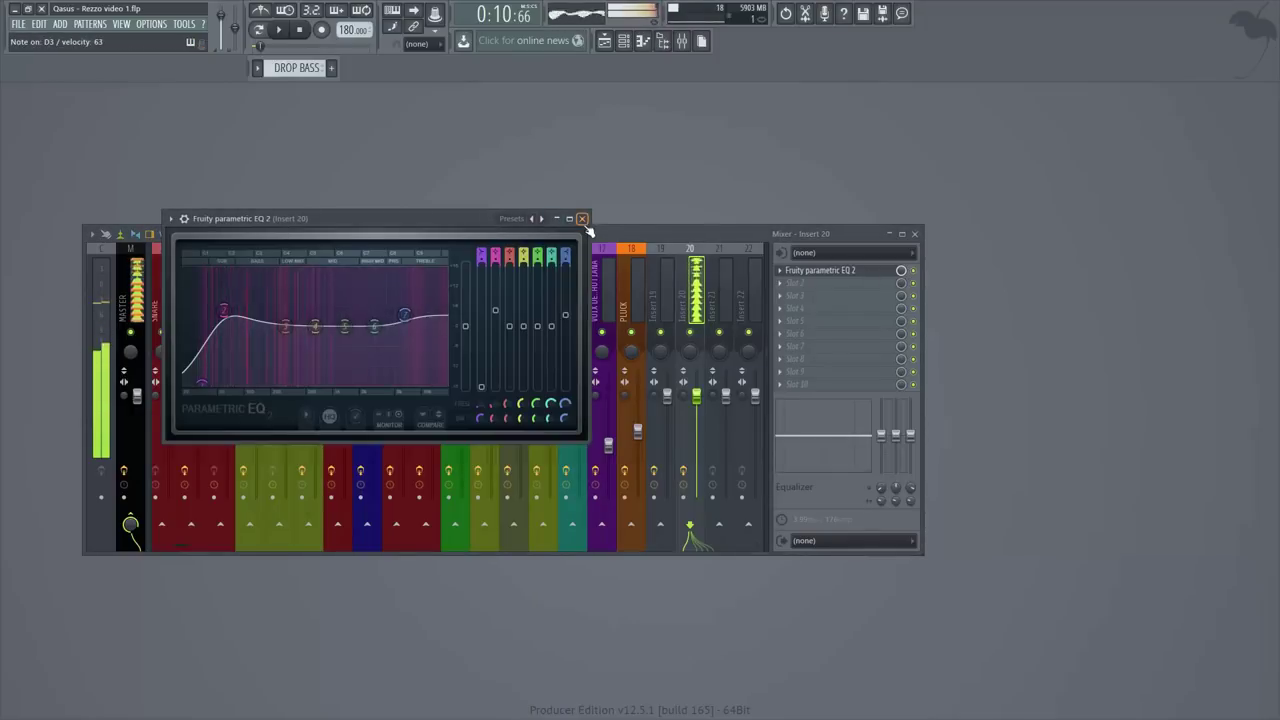
# Load CamelCrusher in the second effect slot of Insert 20 with the British Clean patch and lower its compressor amount.
pyautogui.click(581, 218)
pyautogui.click(790, 290)
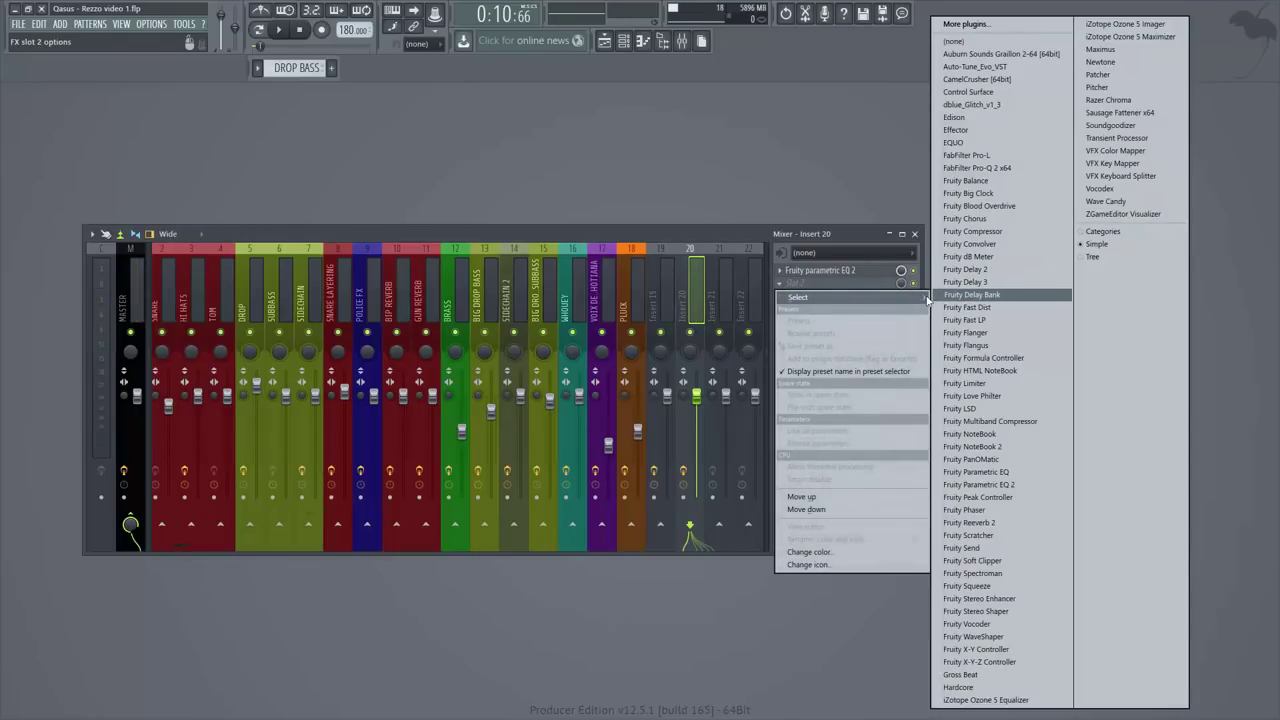
pyautogui.click(976, 79)
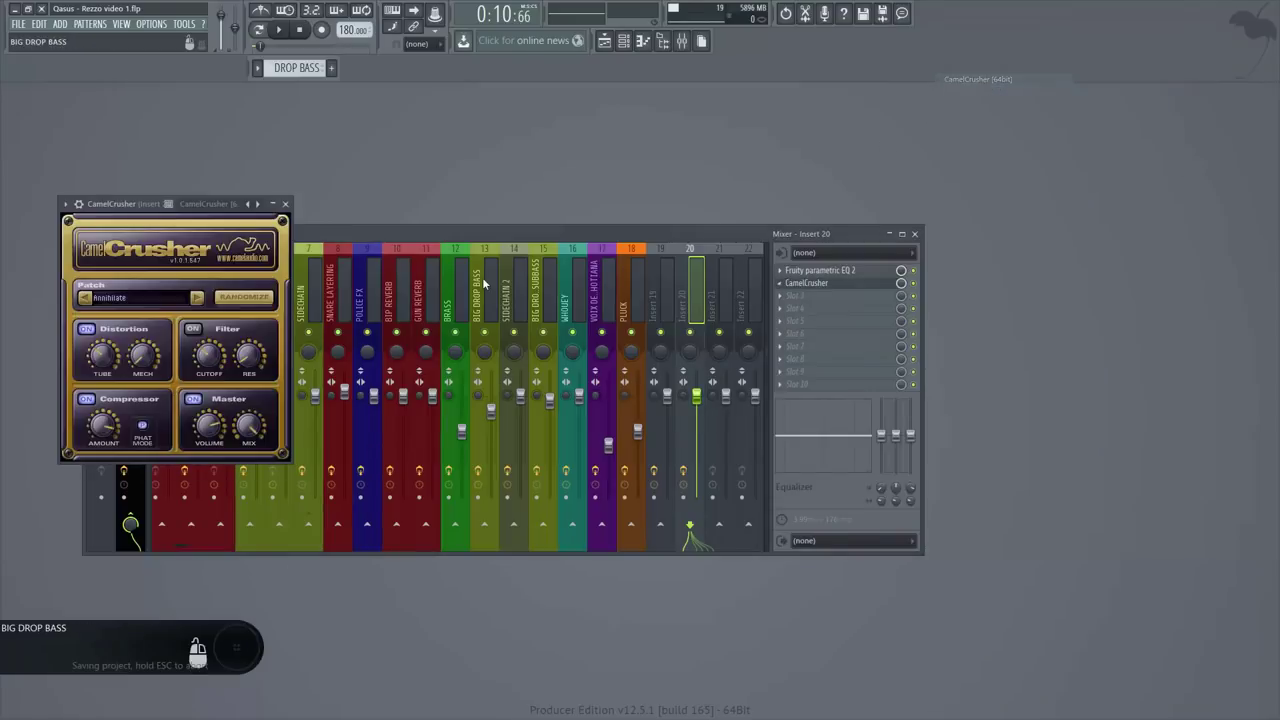
pyautogui.moveTo(130, 207); pyautogui.dragTo(508, 262)
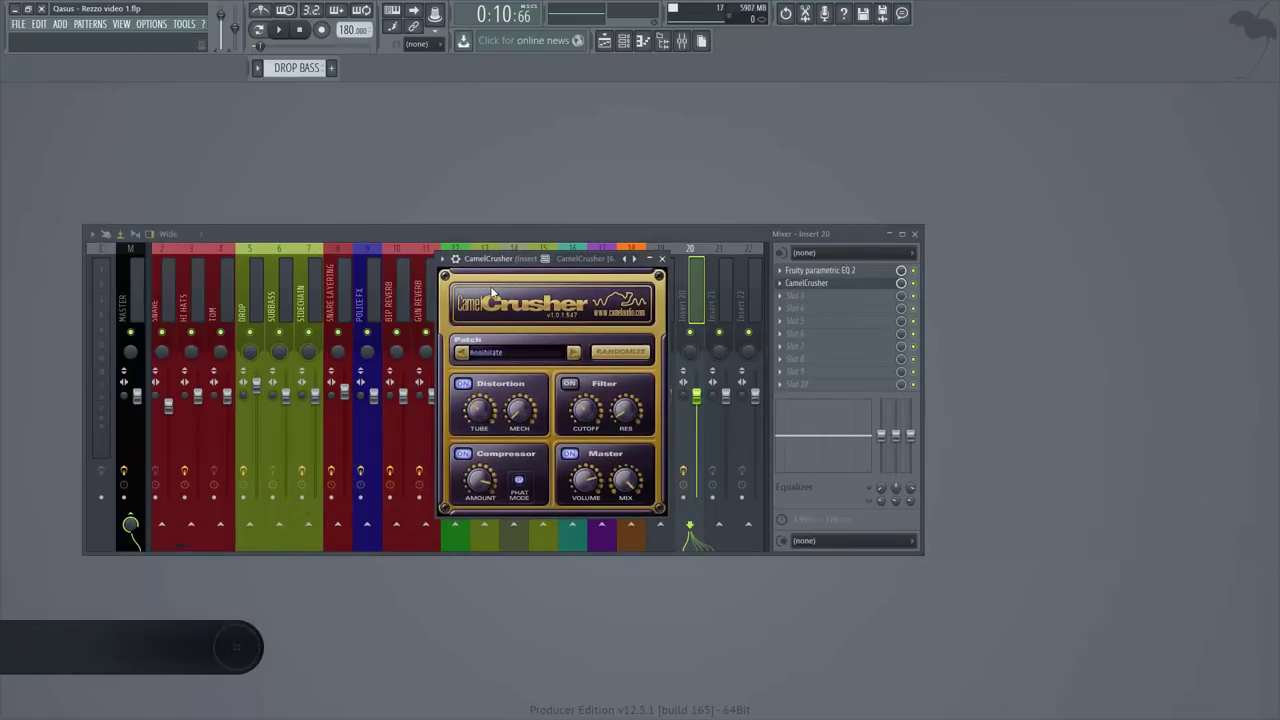
pyautogui.click(574, 353)
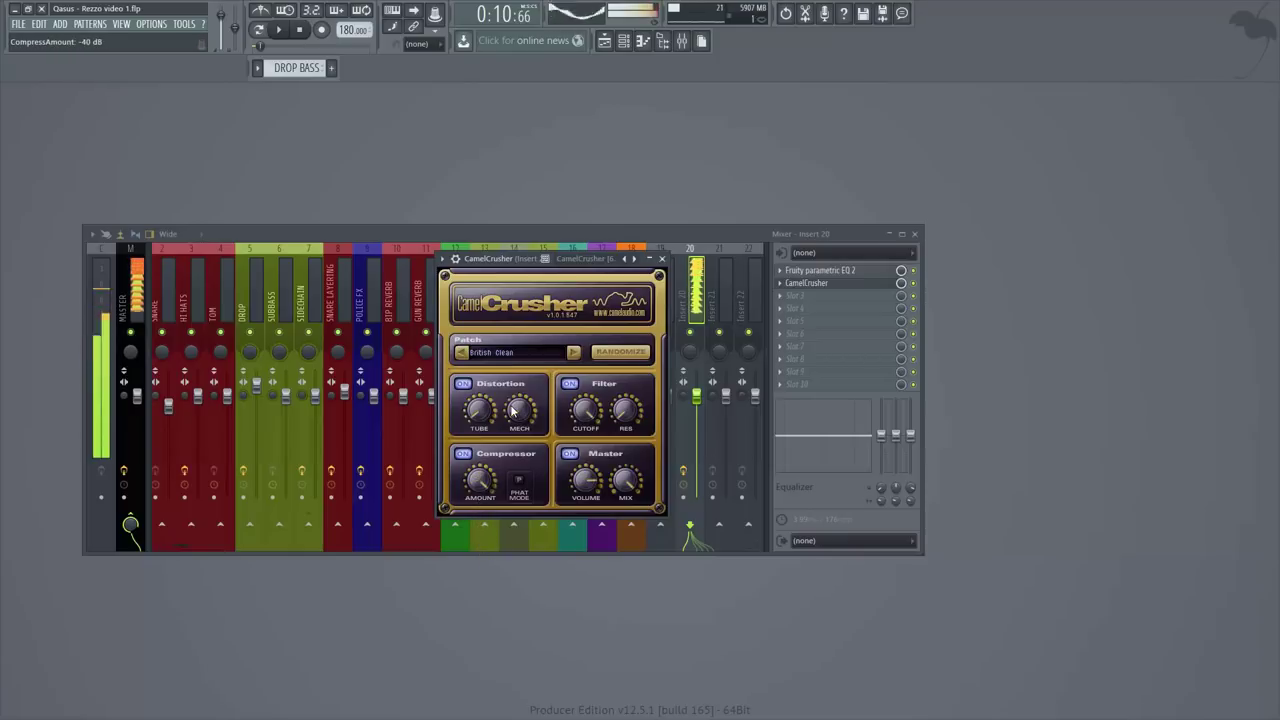
pyautogui.moveTo(479, 482); pyautogui.dragTo(477, 529)
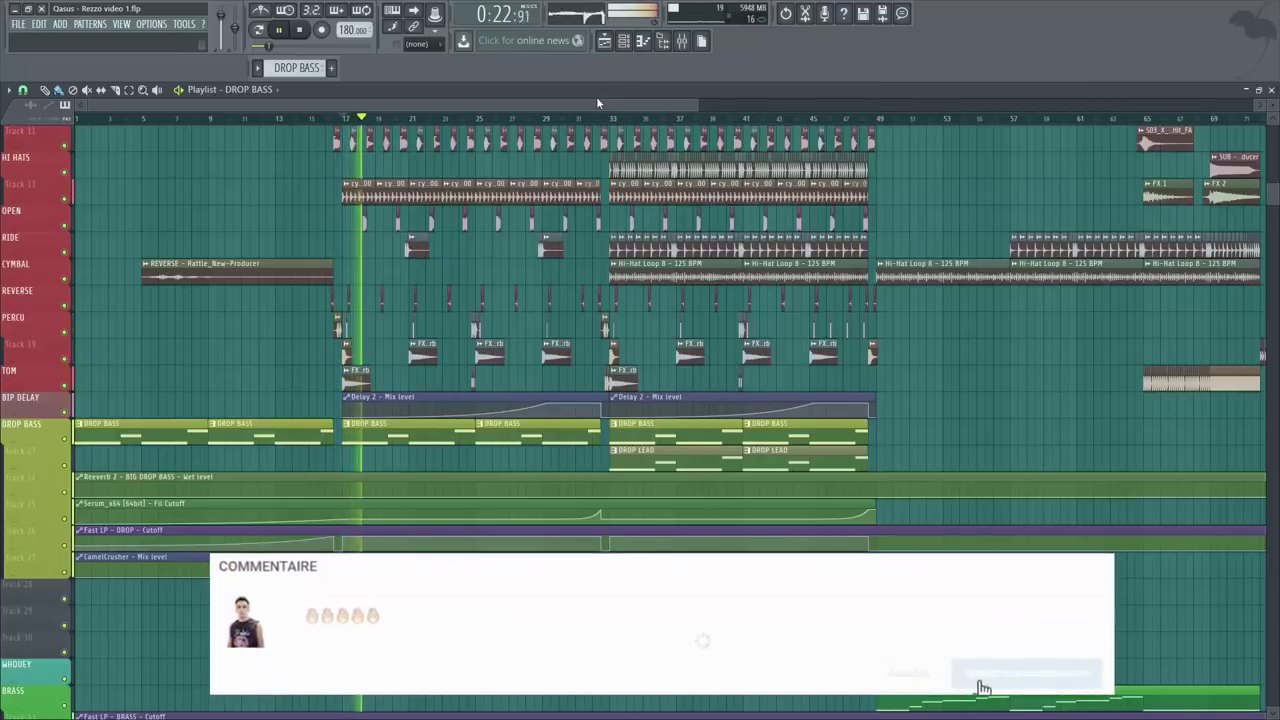
# Stop playback, open the Serum #3 channel, and create an automation clip for its filter cutoff.
pyautogui.click(626, 44)
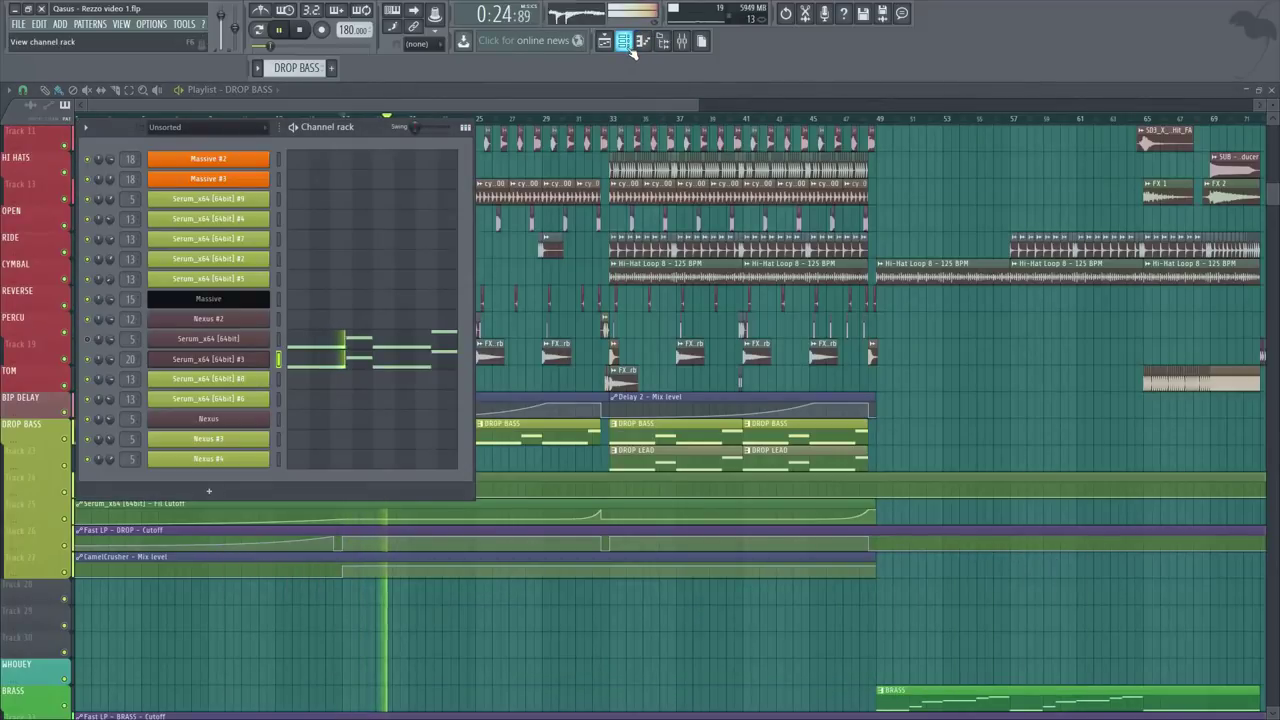
pyautogui.click(630, 47)
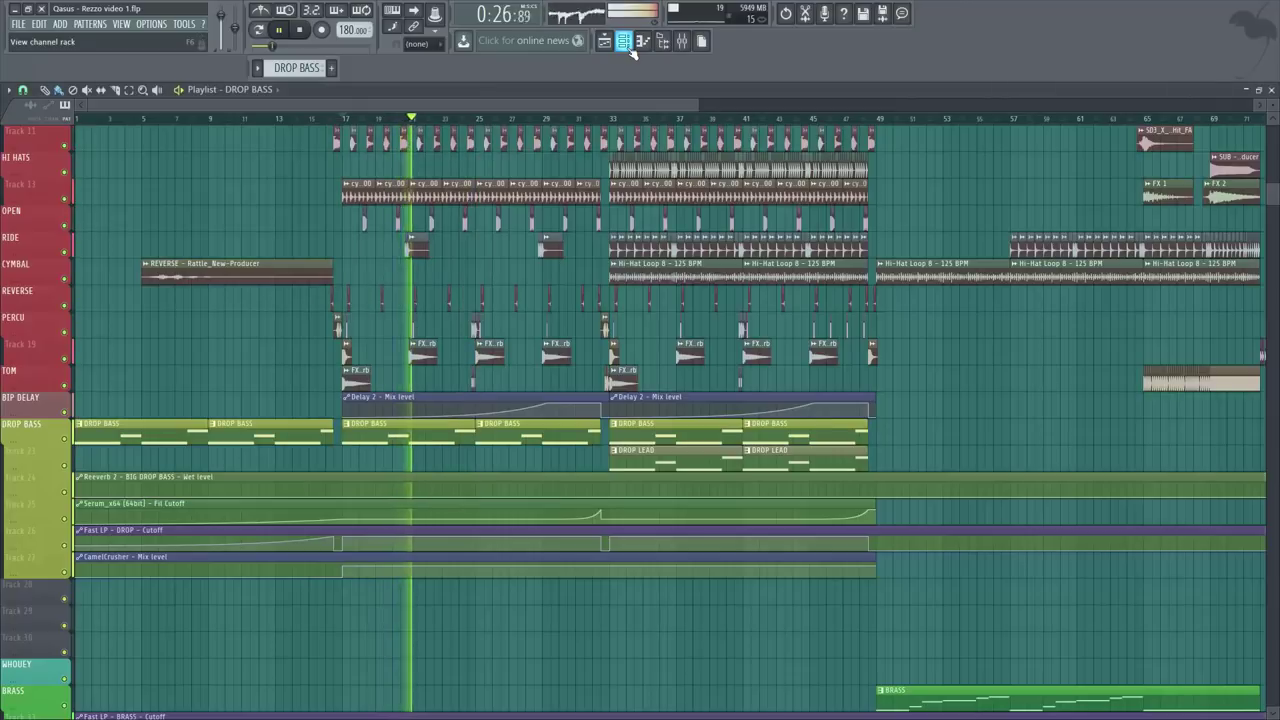
pyautogui.press('space')
pyautogui.click(630, 46)
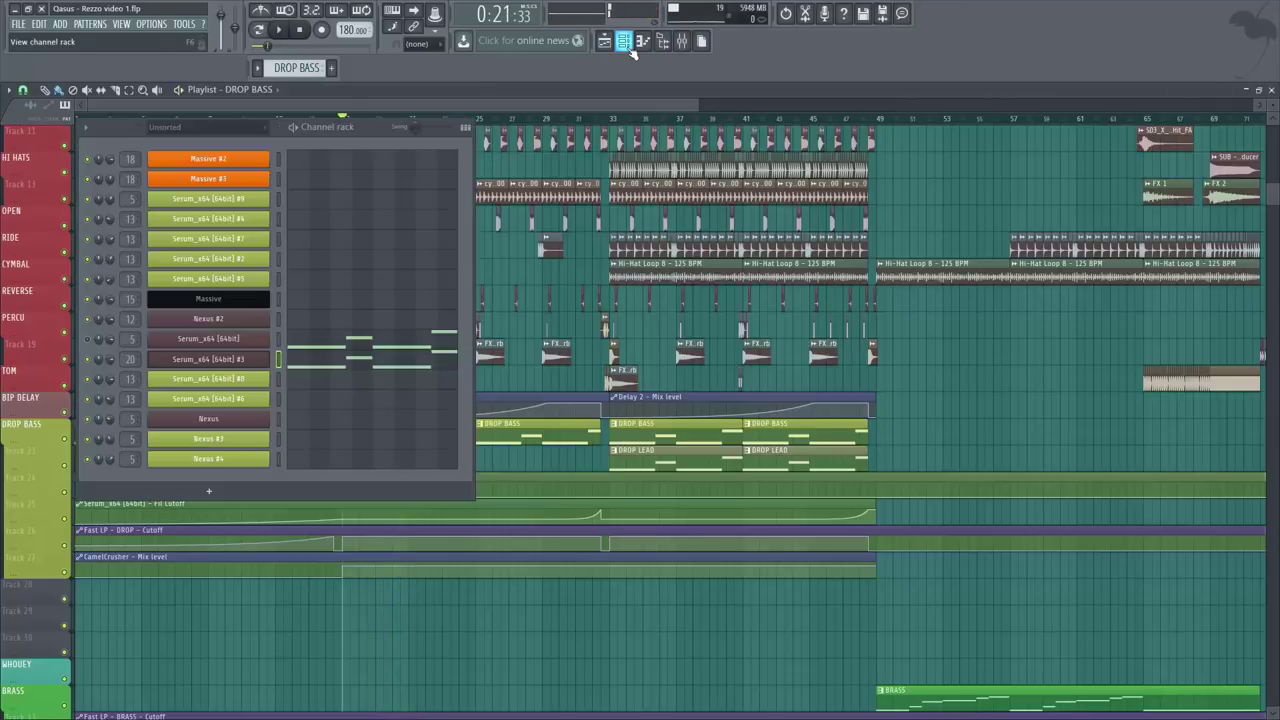
pyautogui.click(250, 360)
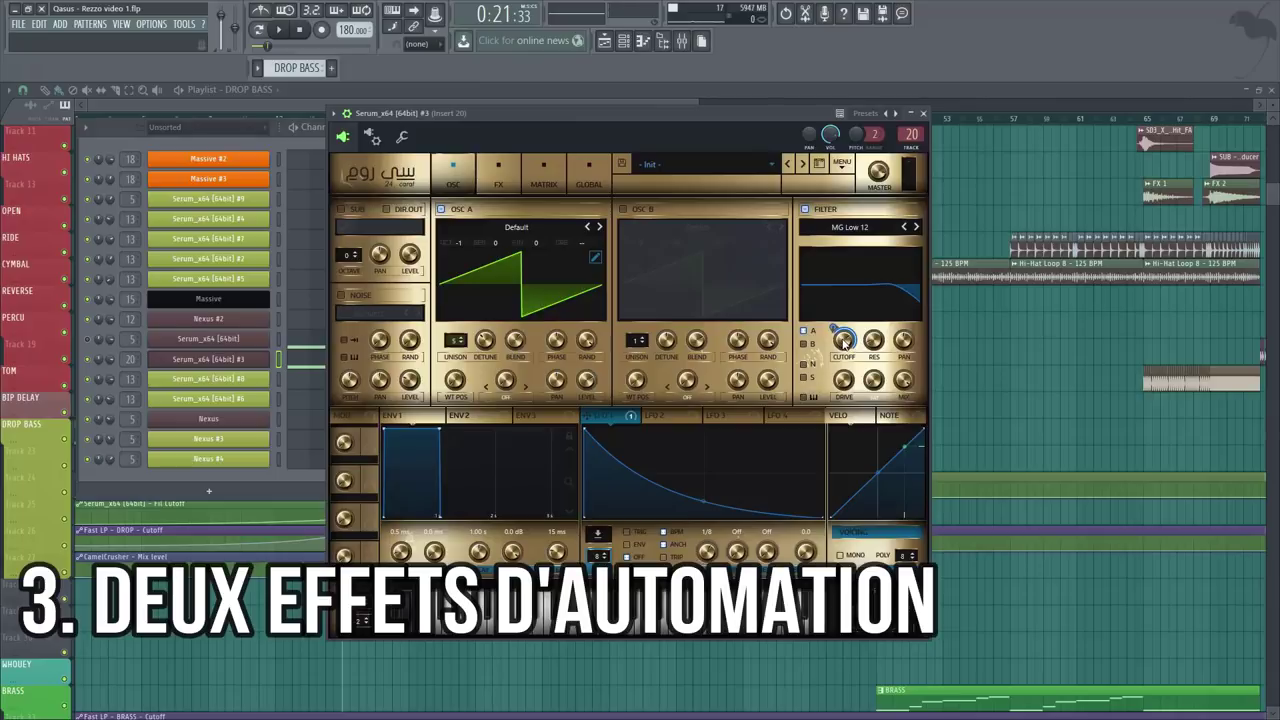
pyautogui.click(846, 344)
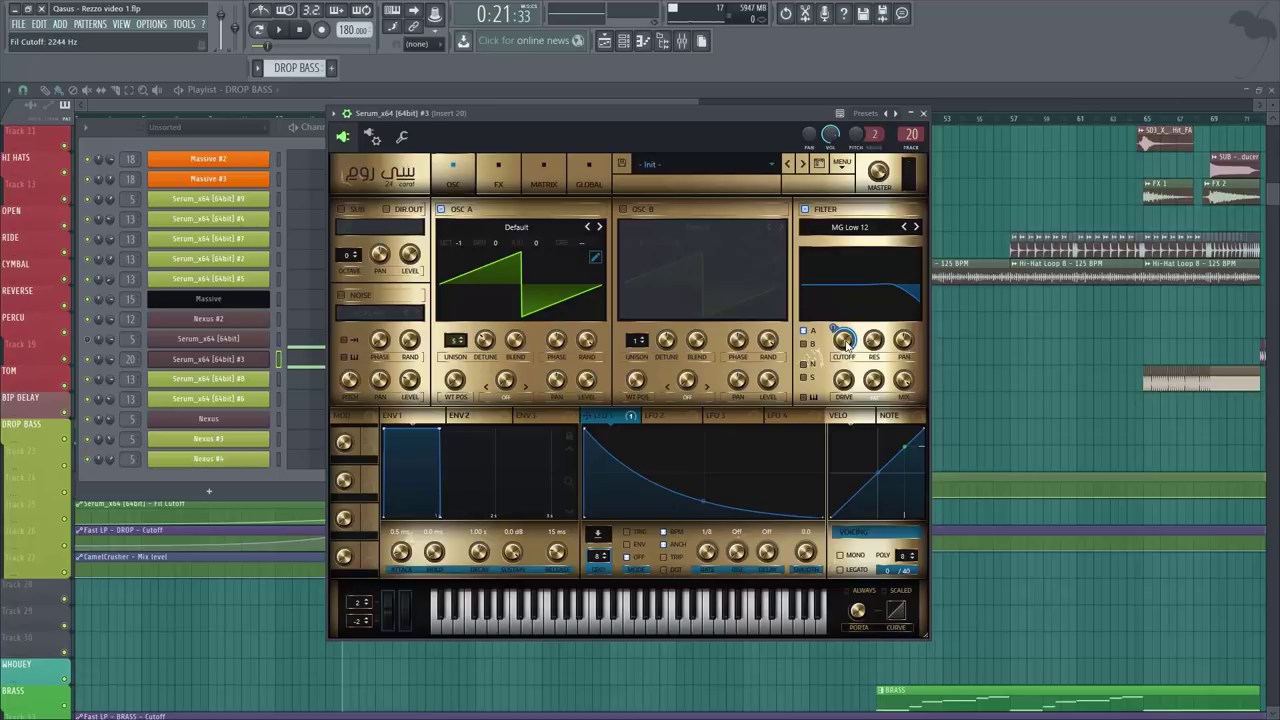
pyautogui.click(436, 14)
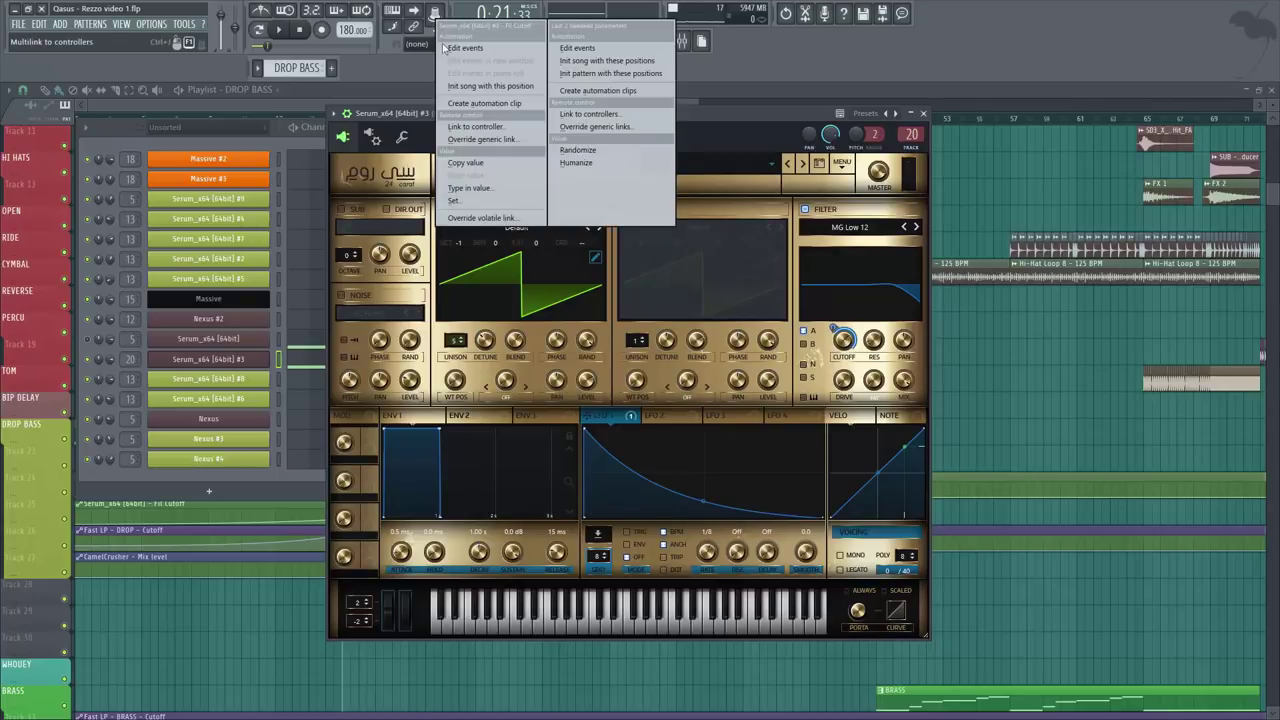
pyautogui.click(484, 103)
pyautogui.press('F12')
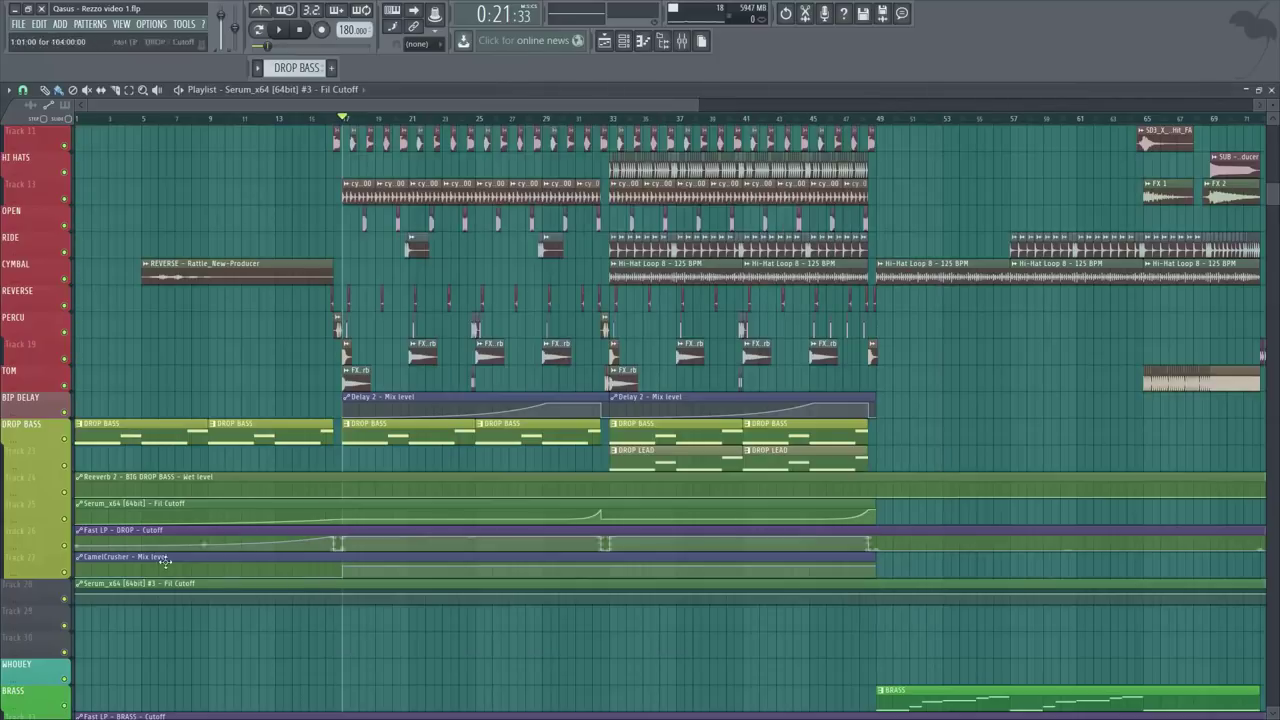
# Add a point at bar 17 of the filter cutoff automation with the start's copied 71% value, and lower the start point to the minimum.
pyautogui.rightClick(80, 596)
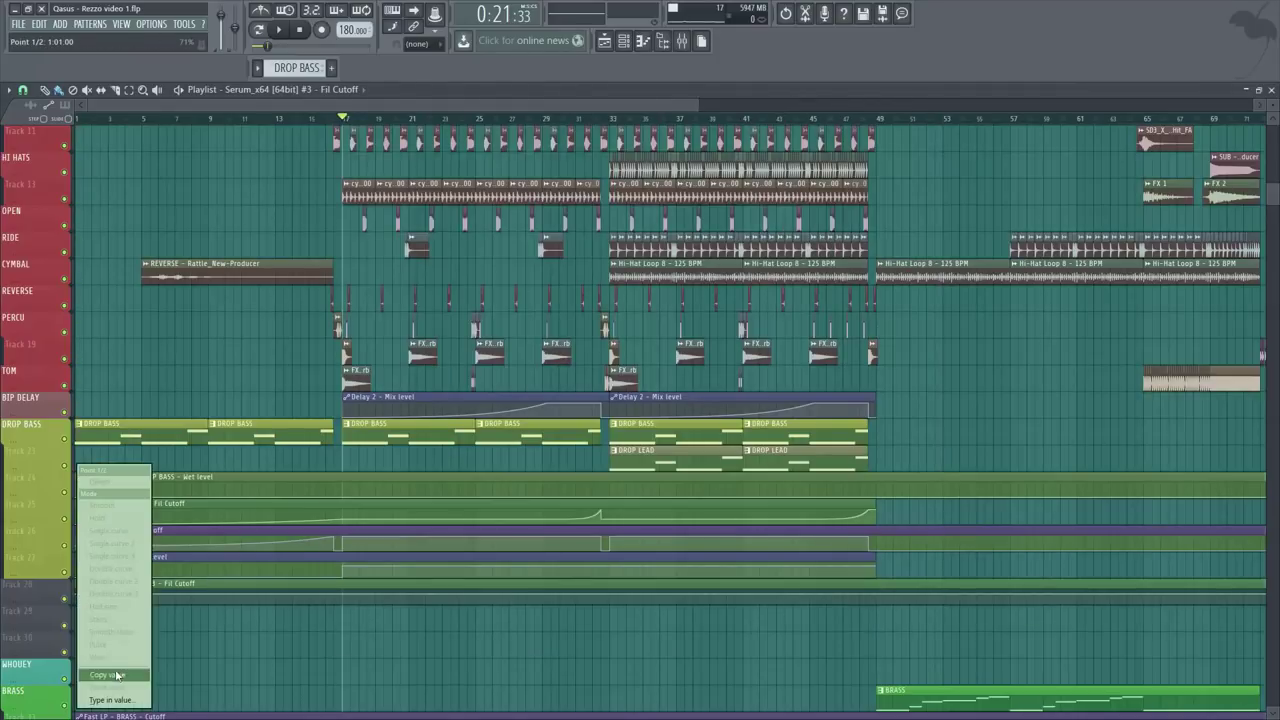
pyautogui.click(117, 676)
pyautogui.rightClick(80, 594)
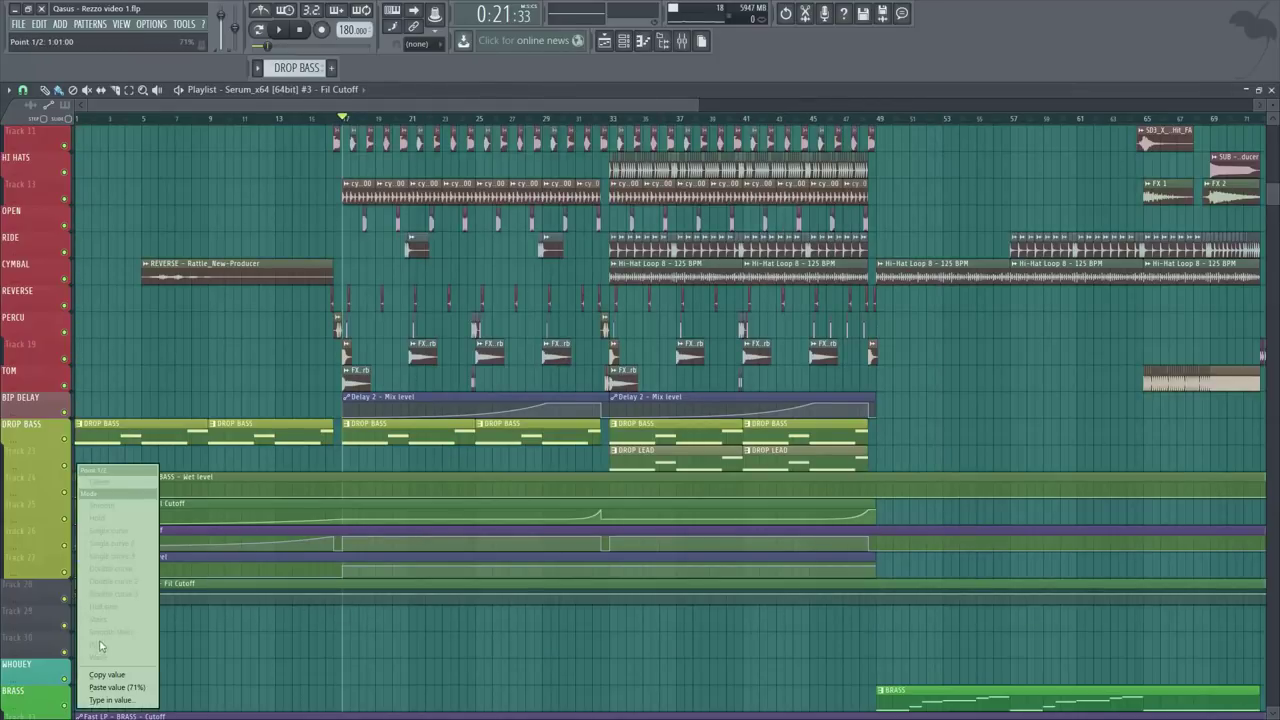
pyautogui.click(111, 676)
pyautogui.click(344, 595)
pyautogui.rightClick(343, 595)
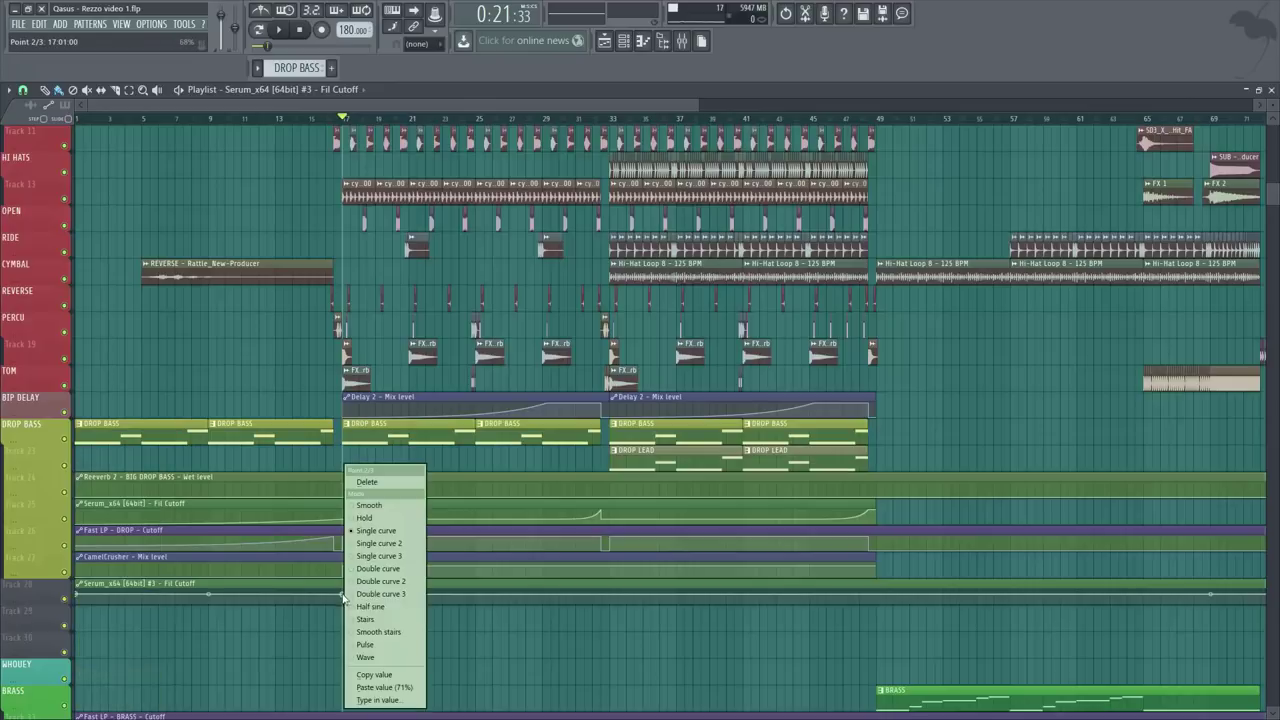
pyautogui.click(378, 688)
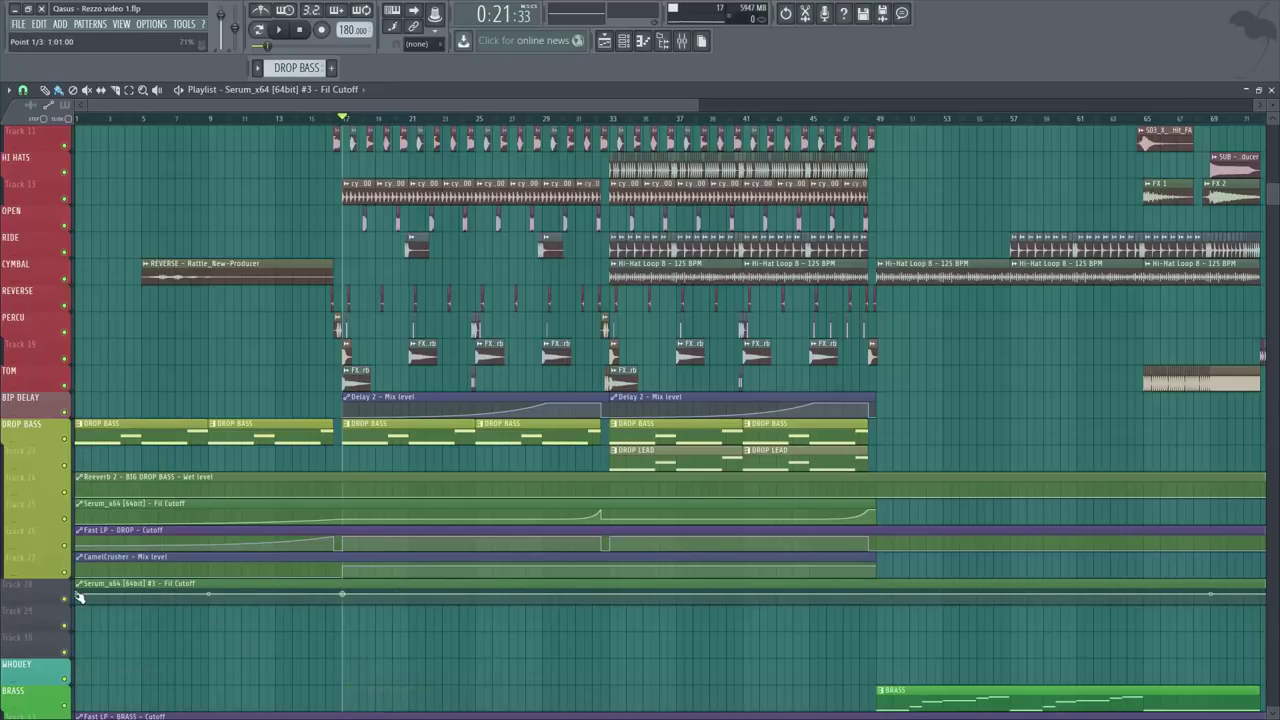
pyautogui.moveTo(79, 597); pyautogui.dragTo(68, 634)
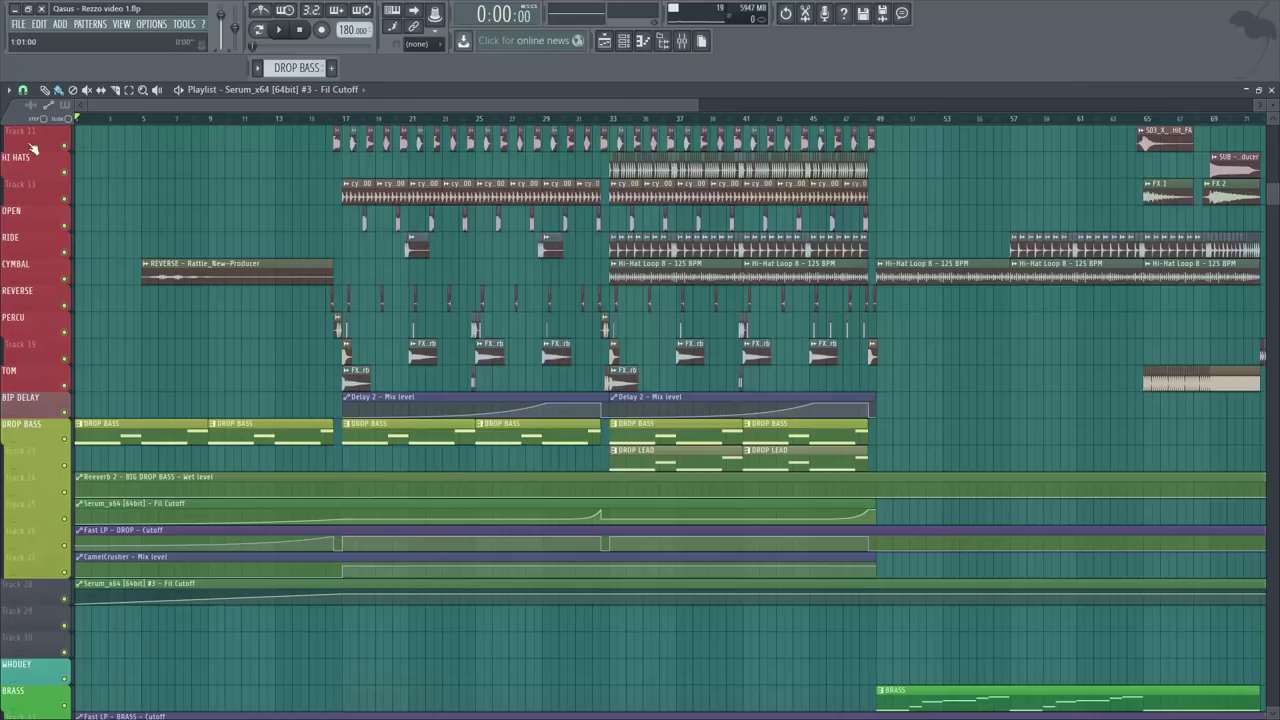
# Solo the DROP BASS track together with the Serum #3 filter cutoff automation on Track 28, and listen from bar 17.
pyautogui.press('space')
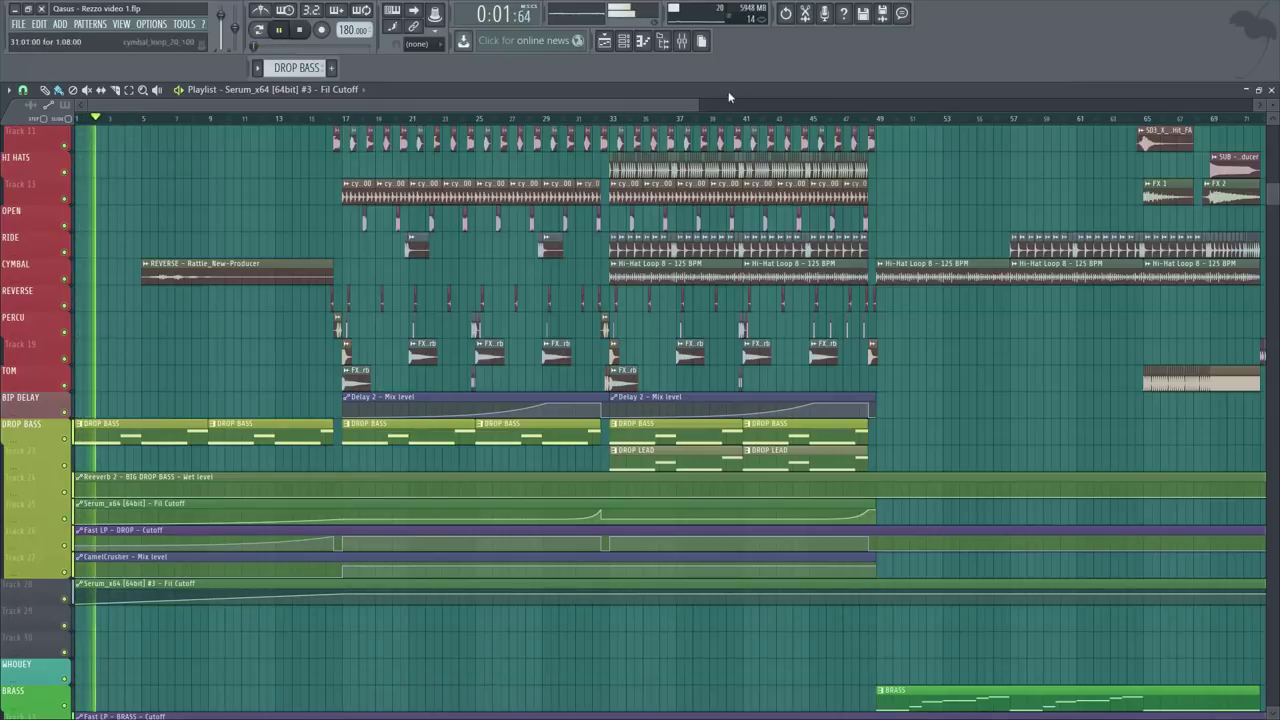
pyautogui.moveTo(697, 105); pyautogui.dragTo(419, 106)
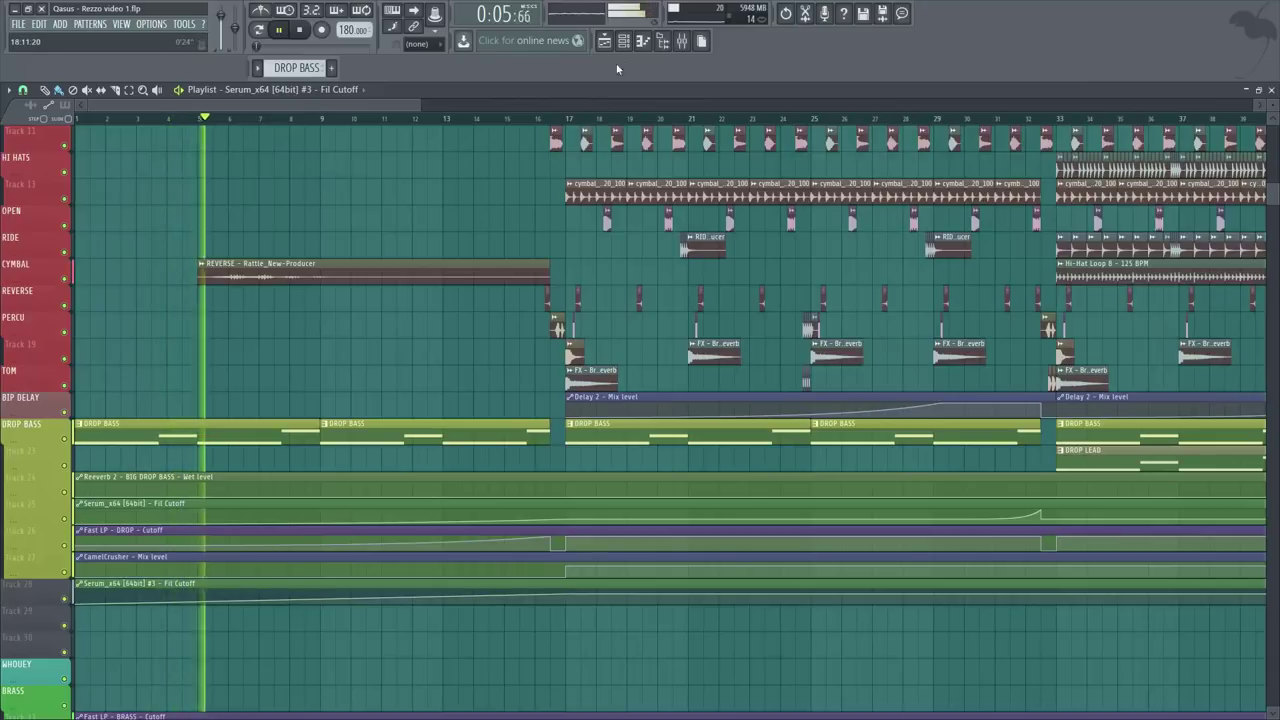
pyautogui.rightClick(65, 438)
pyautogui.press('space')
pyautogui.click(64, 599)
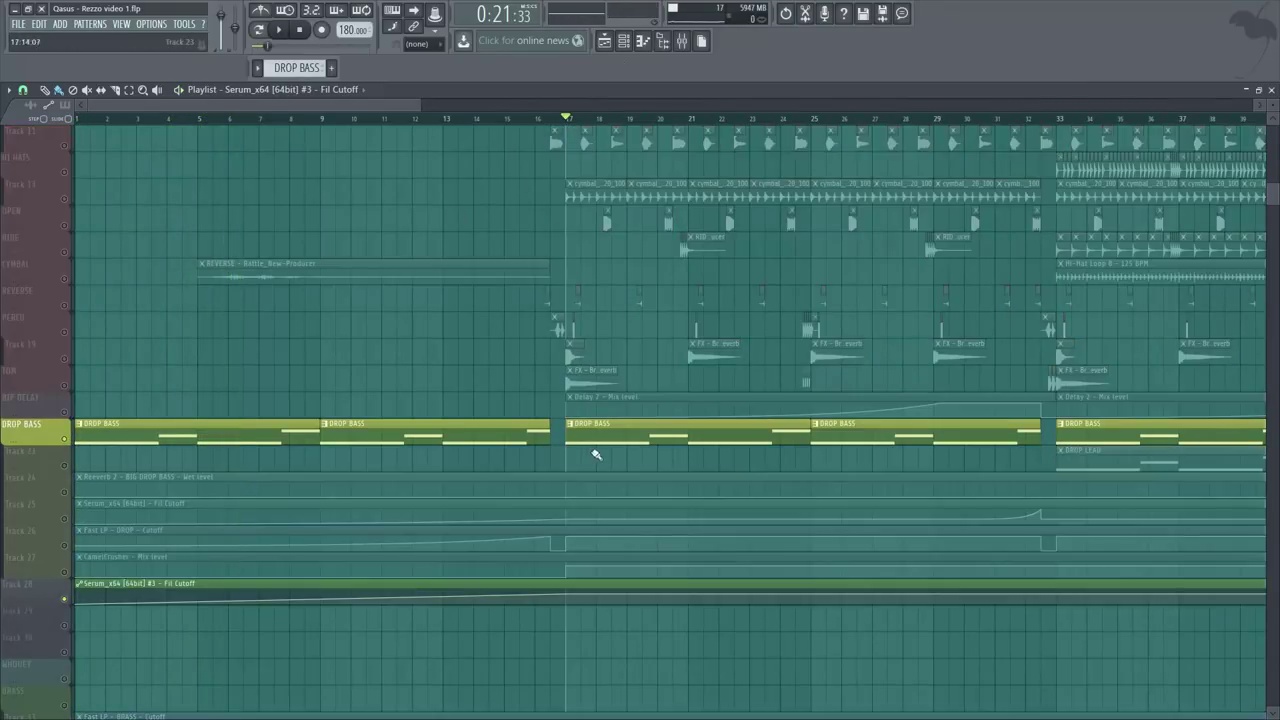
pyautogui.press('space')
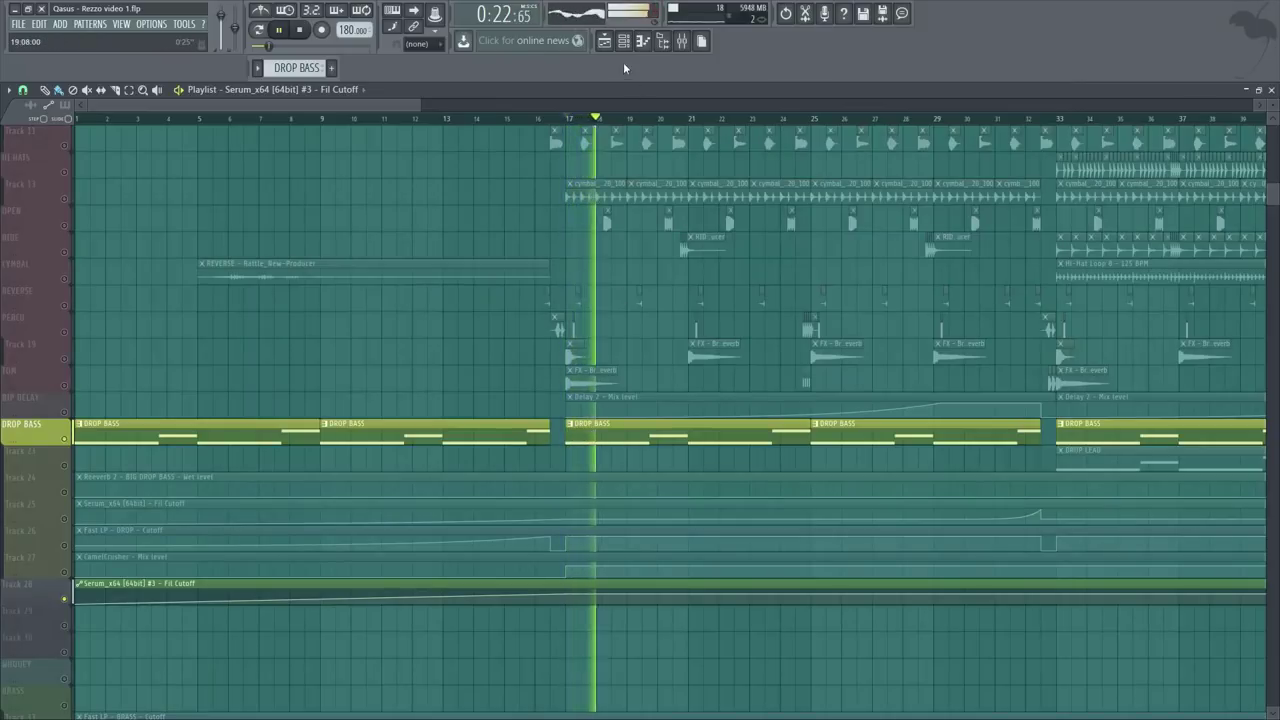
pyautogui.press('space')
# Open Serum #3 beside the playlist and play the cutoff automation from bar 1, ending the DROP BASS solo near the drop.
pyautogui.press('F6')
pyautogui.click(207, 127)
pyautogui.click(189, 185)
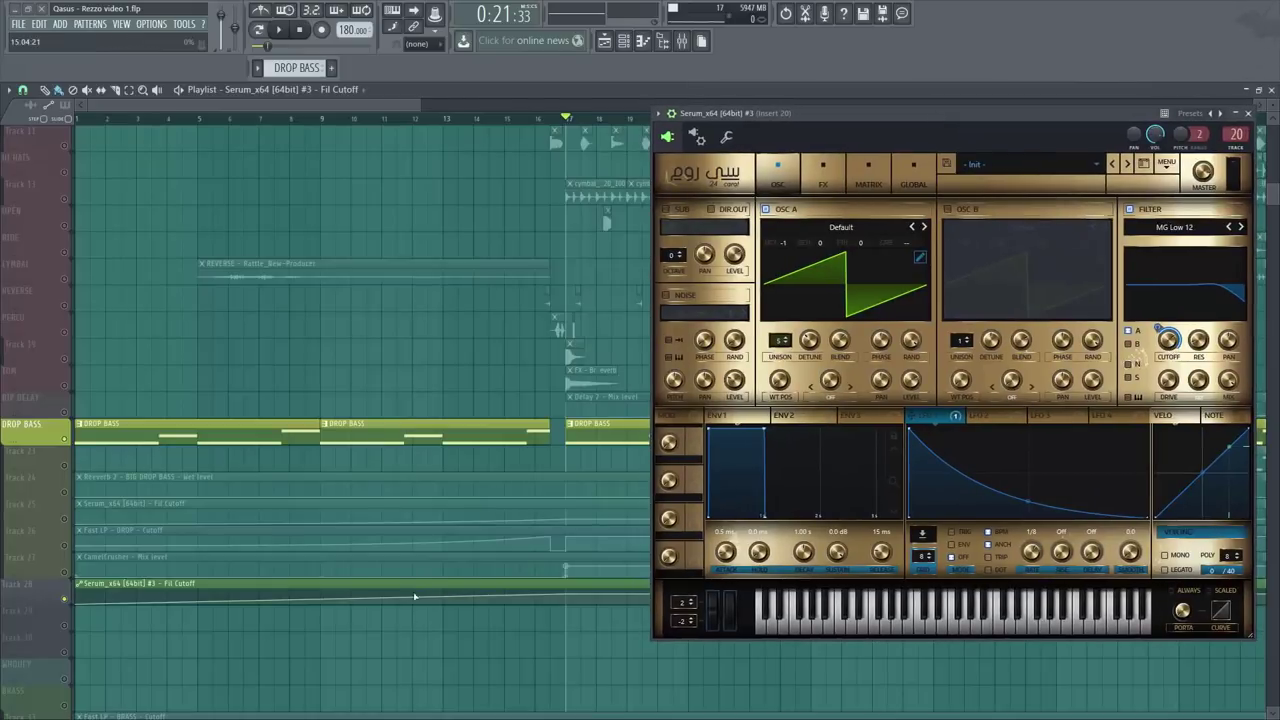
pyautogui.click(77, 119)
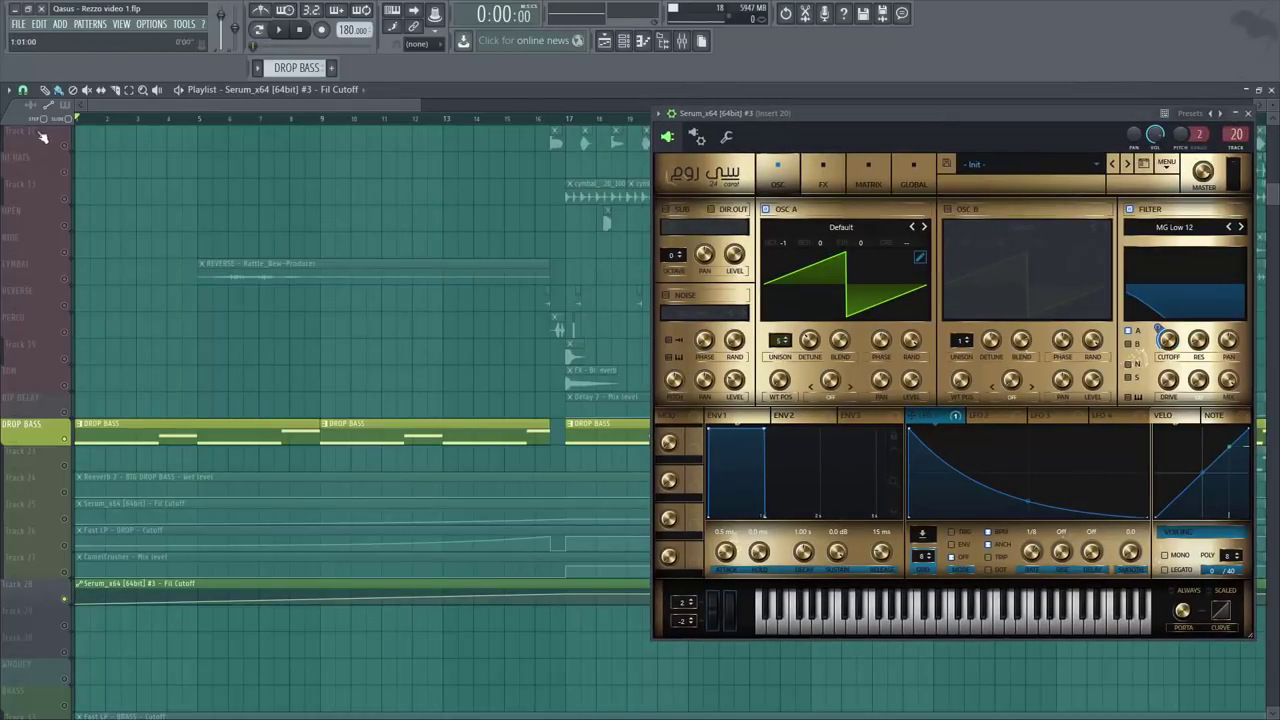
pyautogui.press('space')
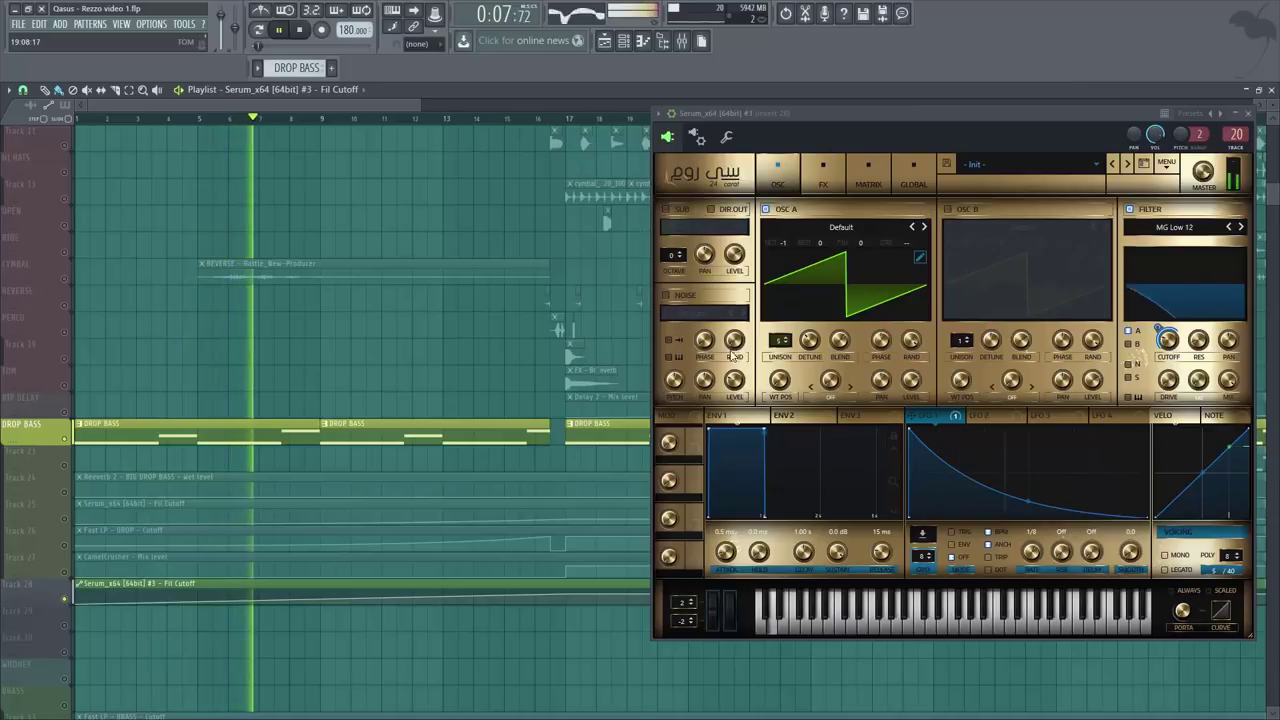
pyautogui.click(417, 120)
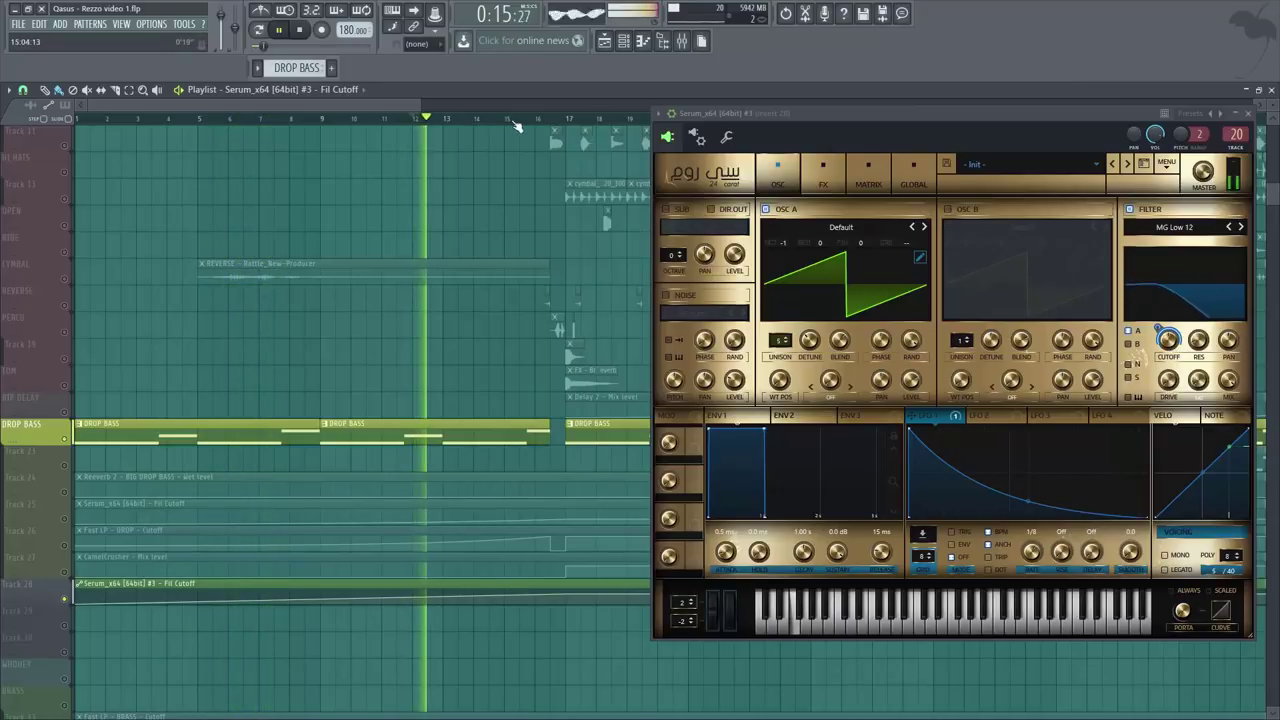
pyautogui.click(521, 120)
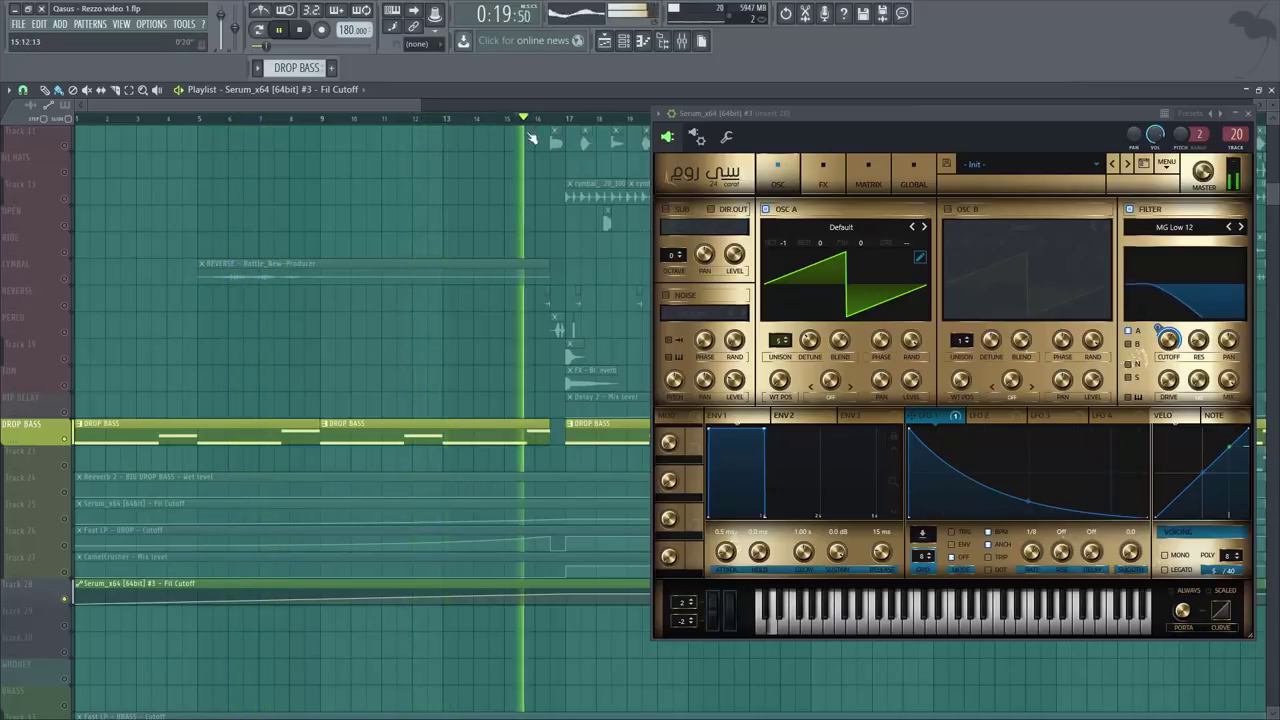
pyautogui.rightClick(66, 418)
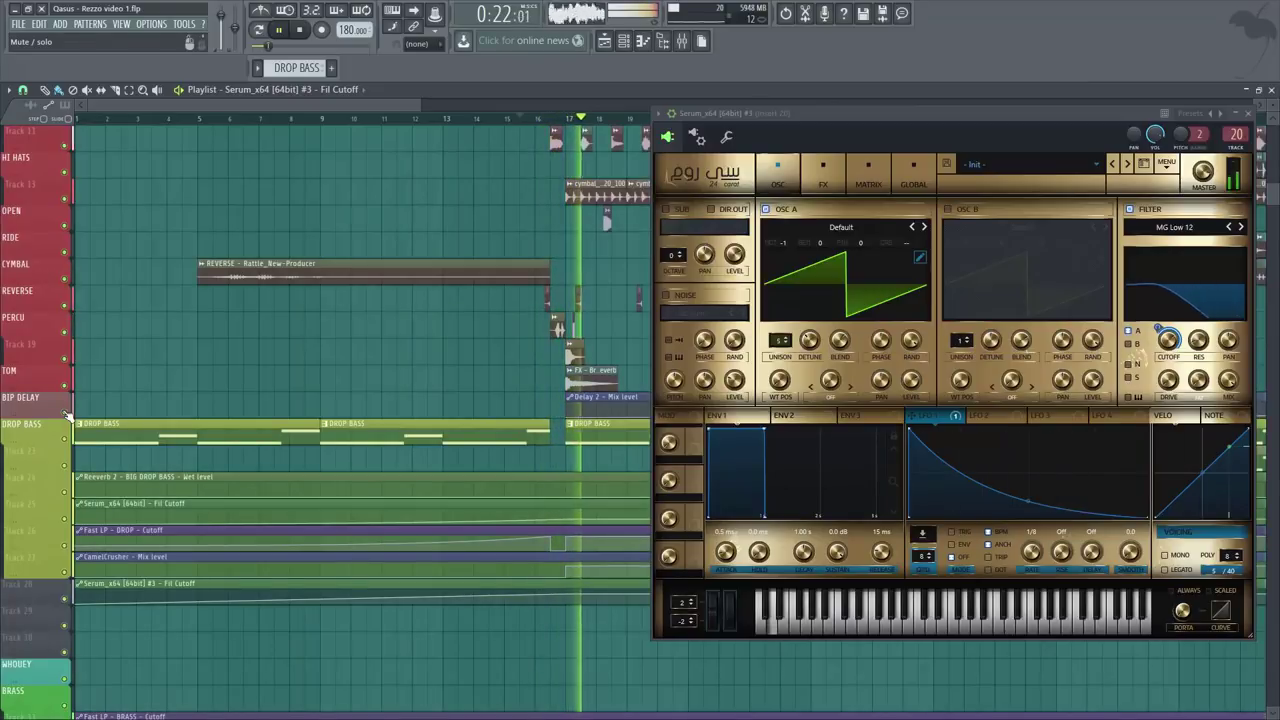
pyautogui.press('space')
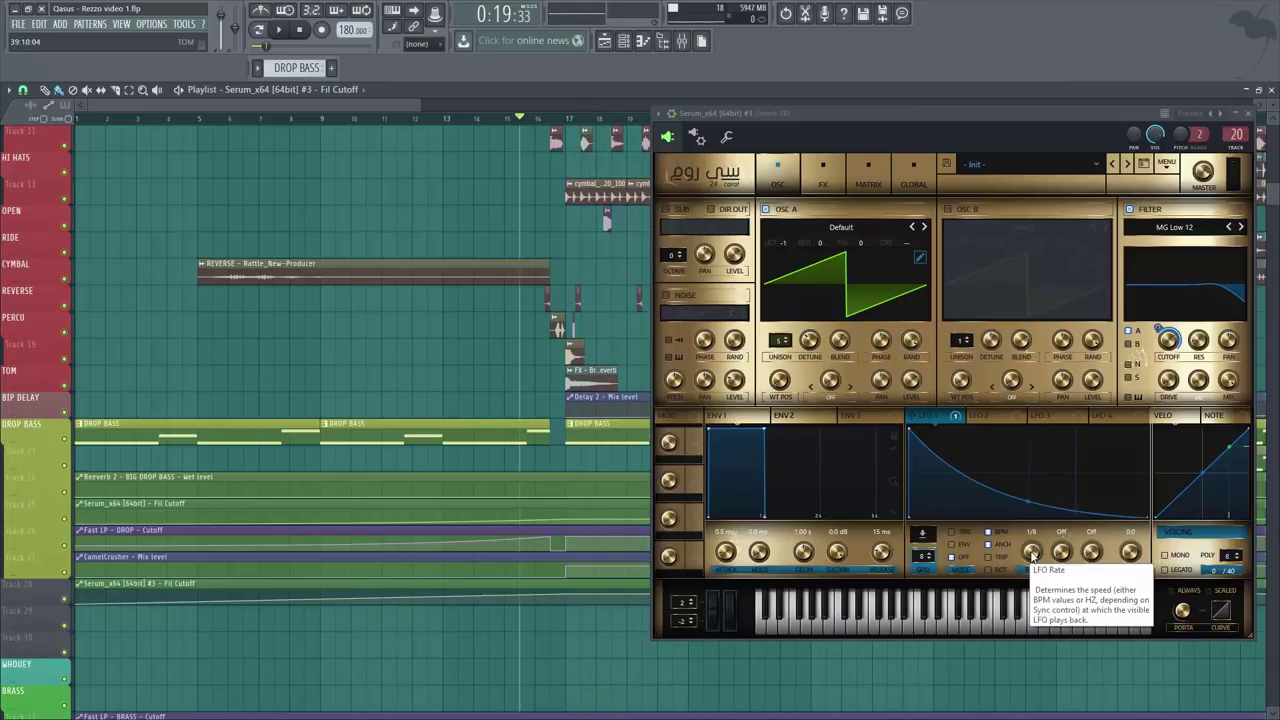
# Create an automation clip for the LFO 1 rate of Serum #3.
pyautogui.click(1032, 555)
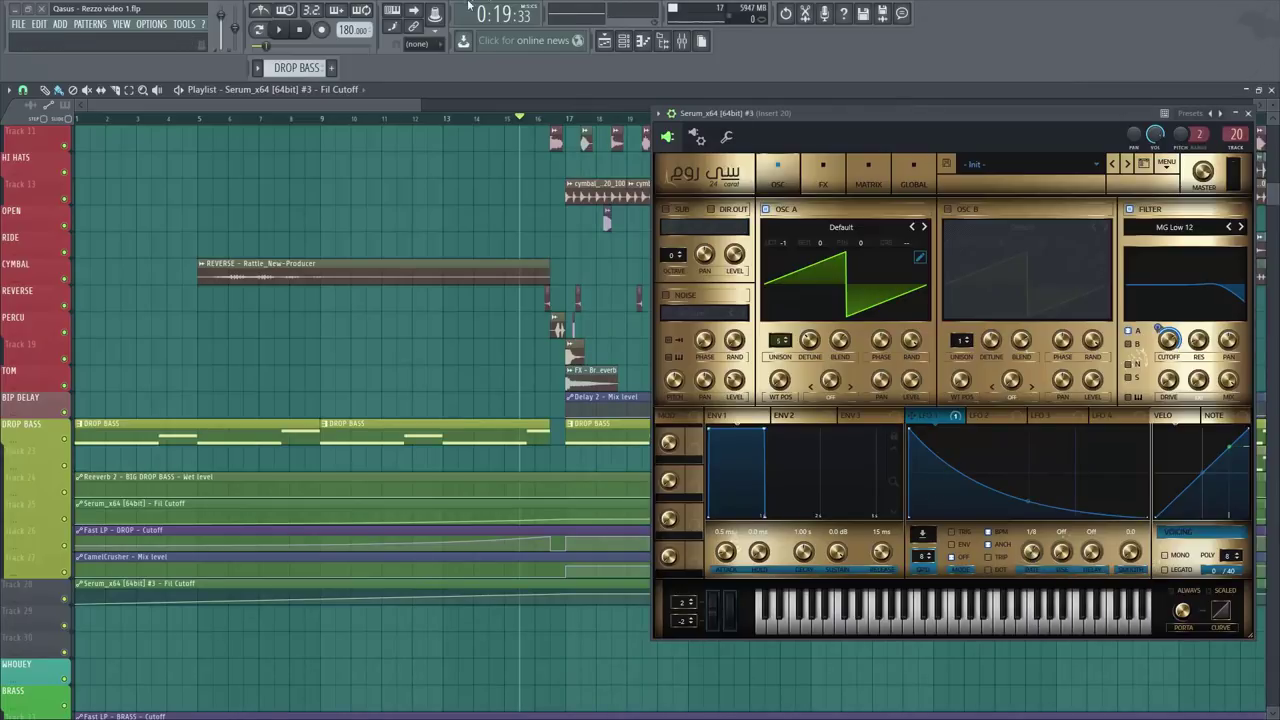
pyautogui.click(435, 19)
pyautogui.click(478, 104)
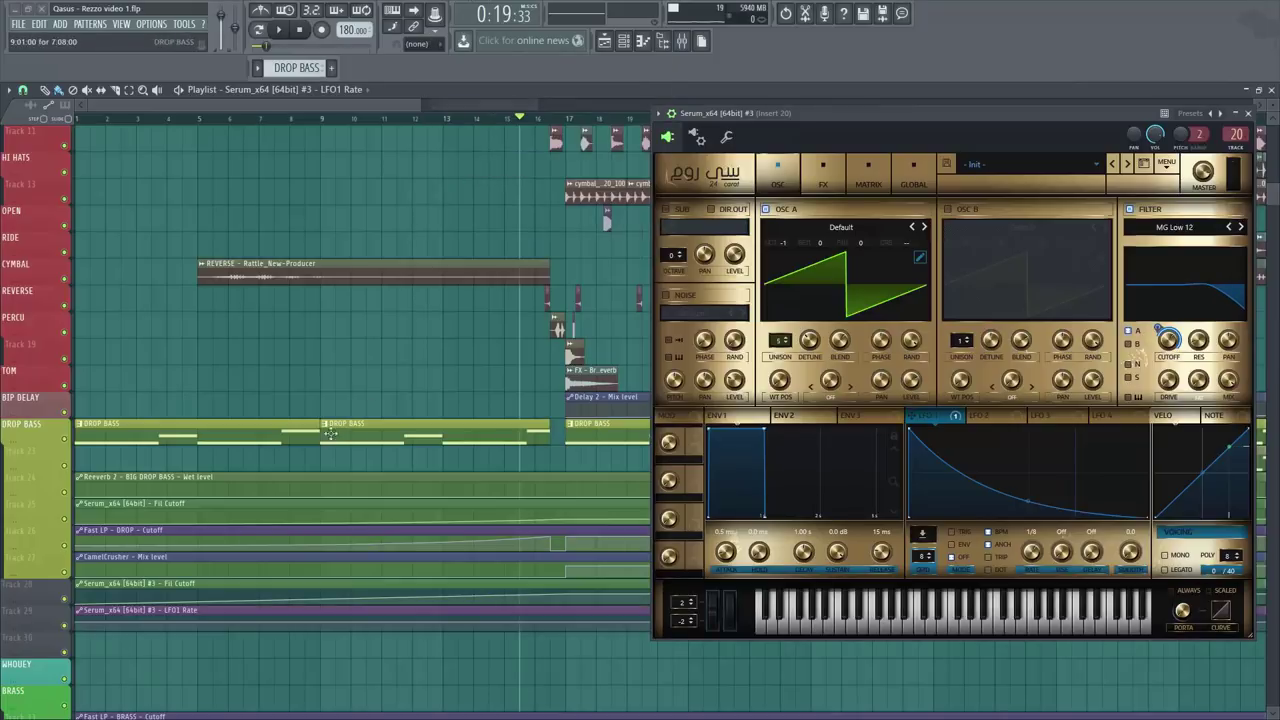
# Add points at bars 17 and 18 of the LFO1 Rate automation, giving the bar 18 point the start's copied 61% value.
pyautogui.rightClick(80, 623)
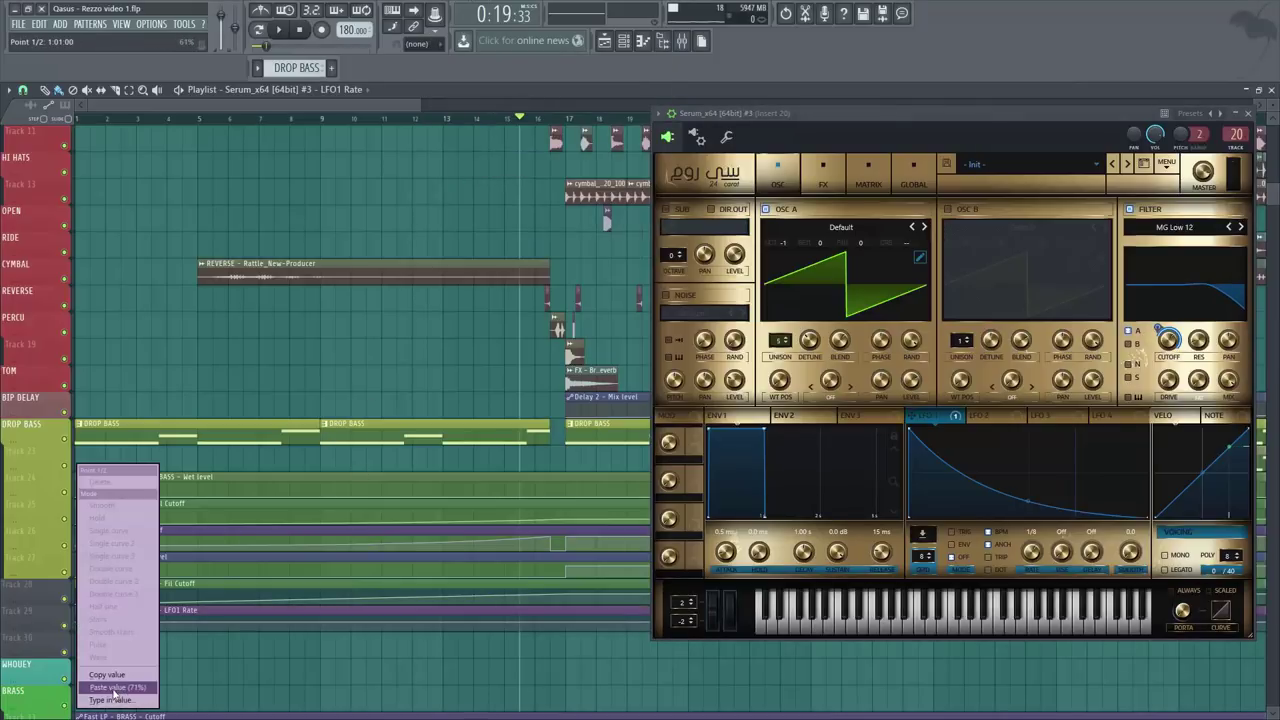
pyautogui.click(112, 677)
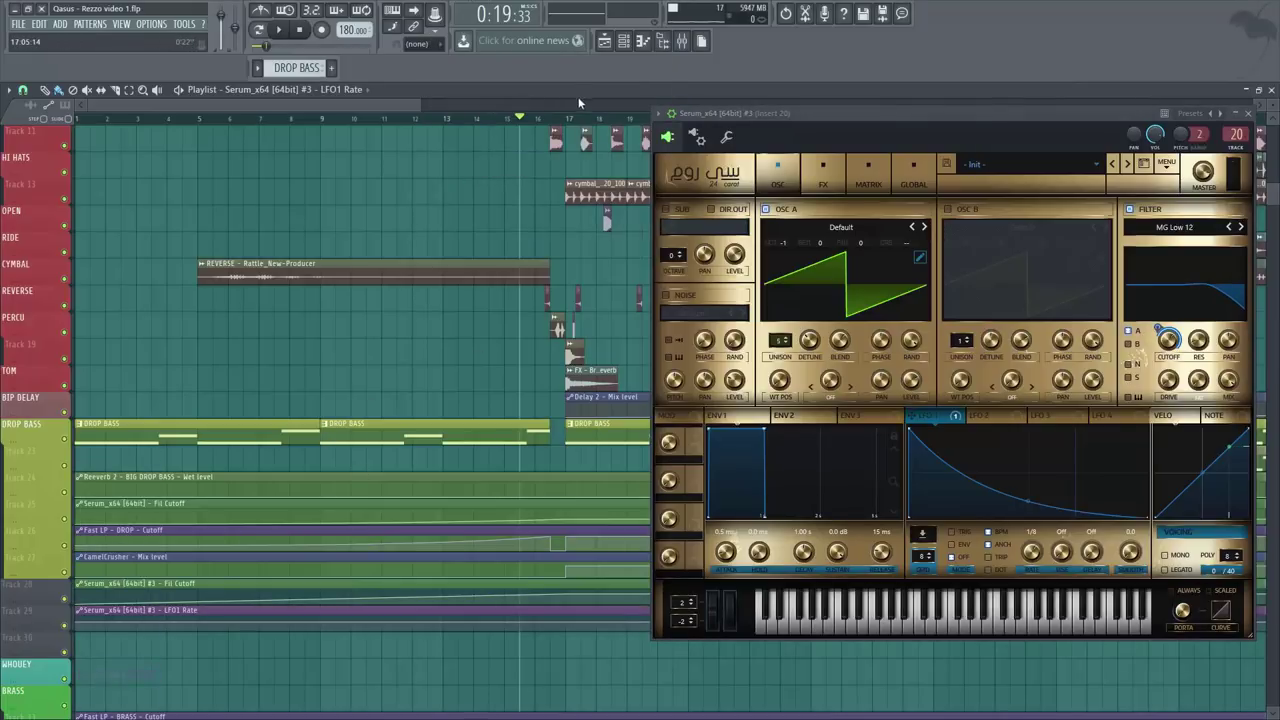
pyautogui.rightClick(565, 621)
pyautogui.rightClick(598, 623)
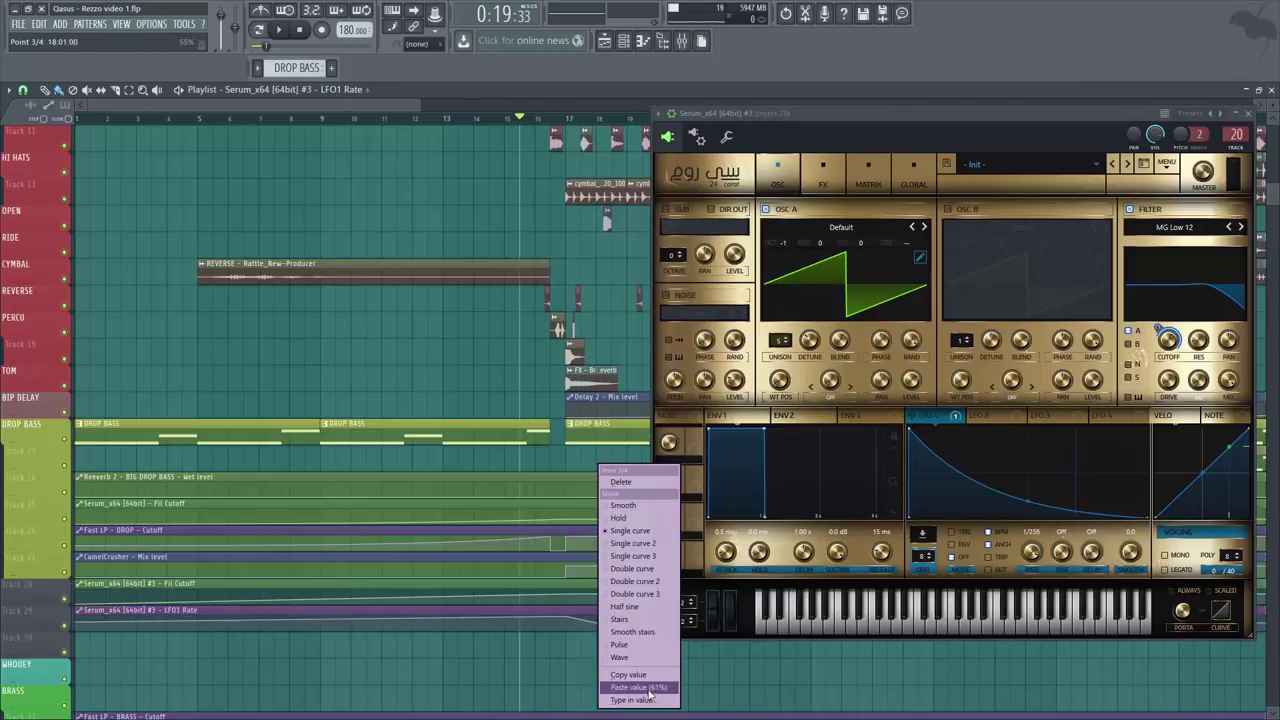
pyautogui.click(625, 687)
# Listen to the LFO rate change at the drop and lower the bar 17 automation point to the minimum.
pyautogui.click(577, 121)
pyautogui.press('space')
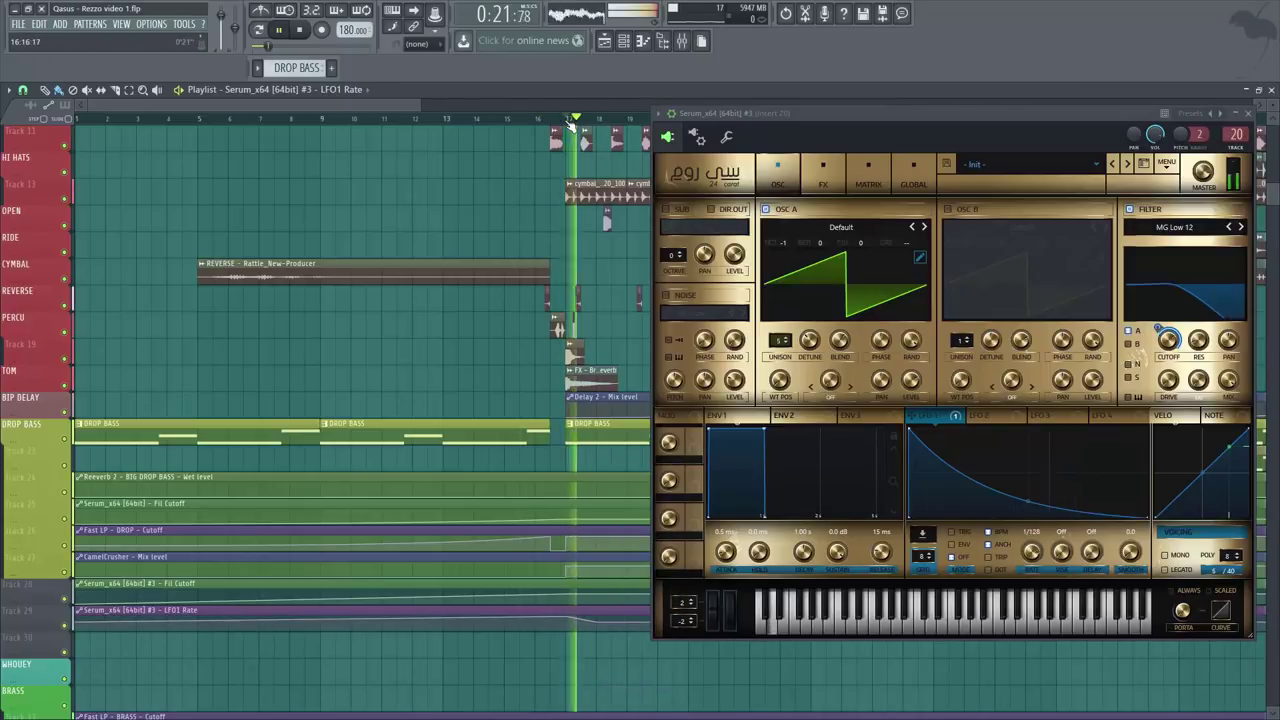
pyautogui.press('space')
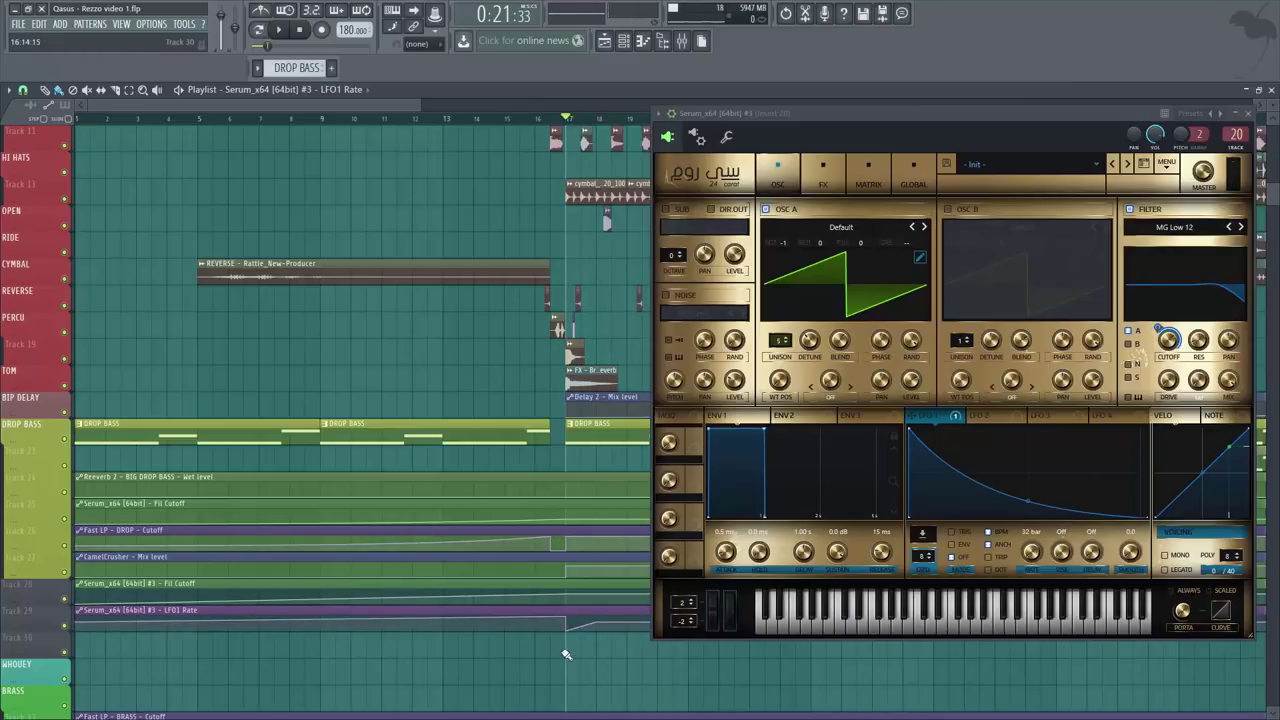
# Play the drop and extend the LFO1 Rate automation with points around bar 19, giving the last one the copied 61% value.
pyautogui.press('space')
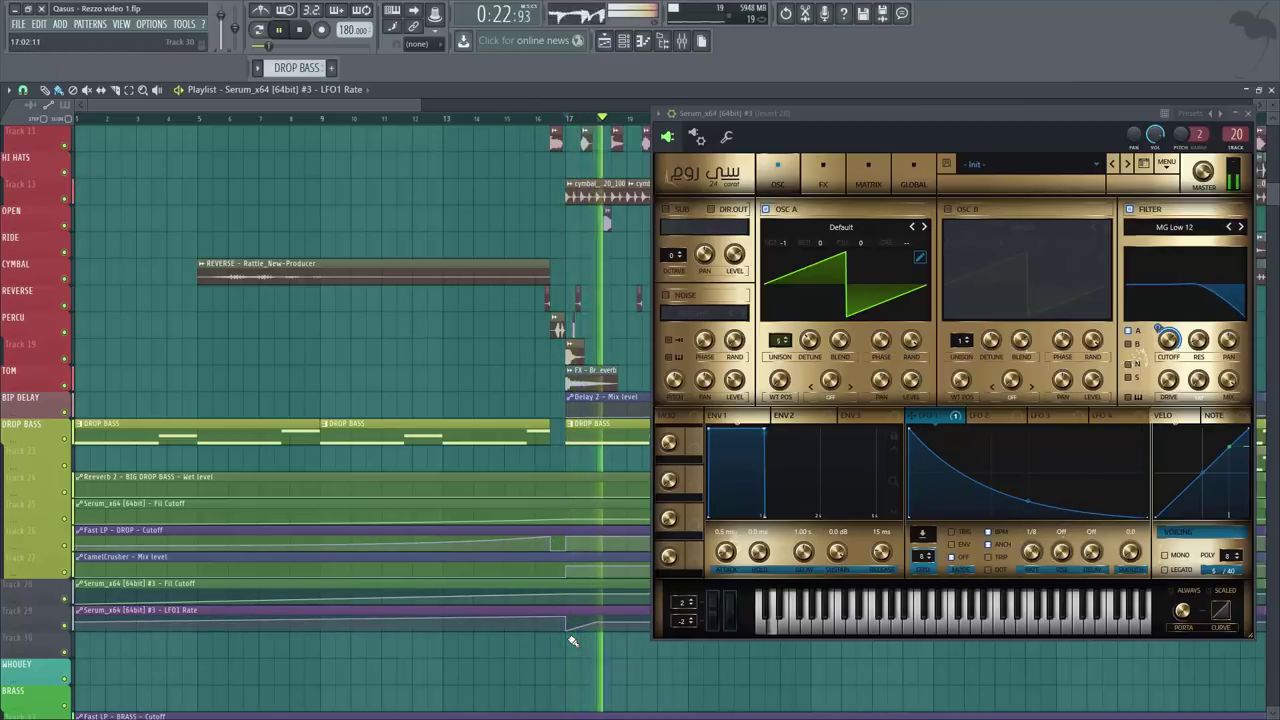
pyautogui.press('space')
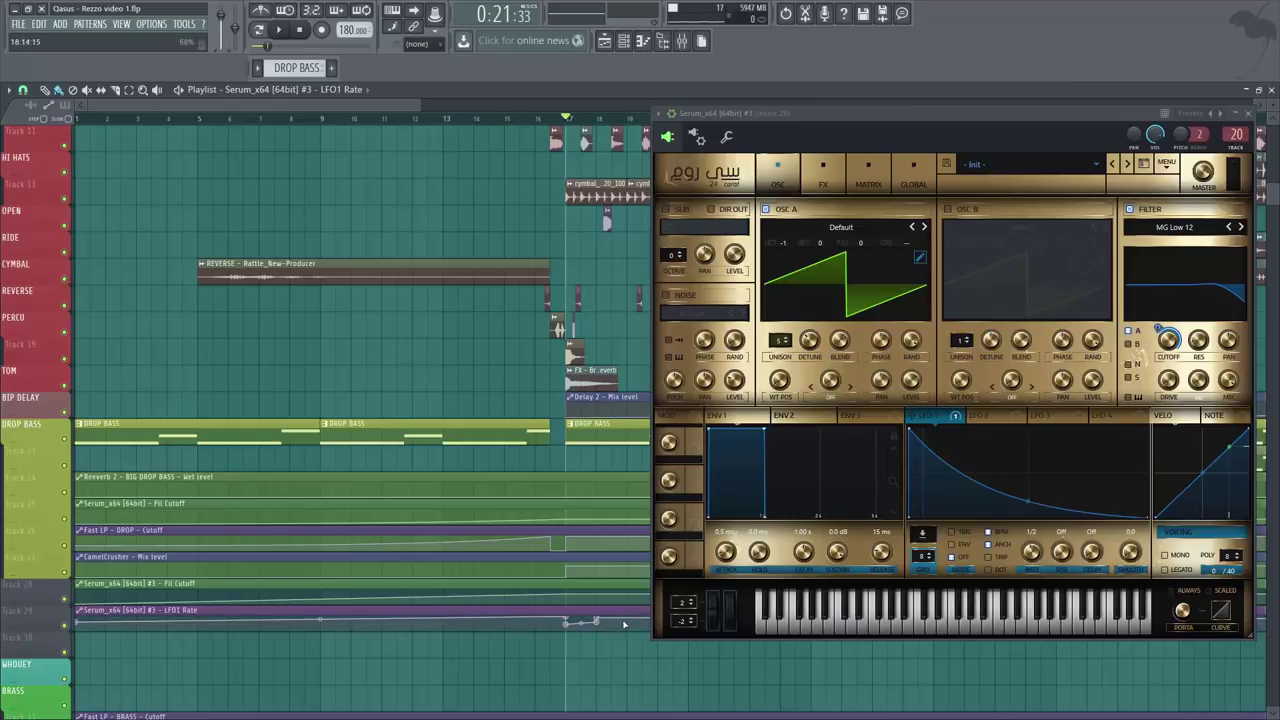
pyautogui.moveTo(1123, 119); pyautogui.dragTo(285, 165)
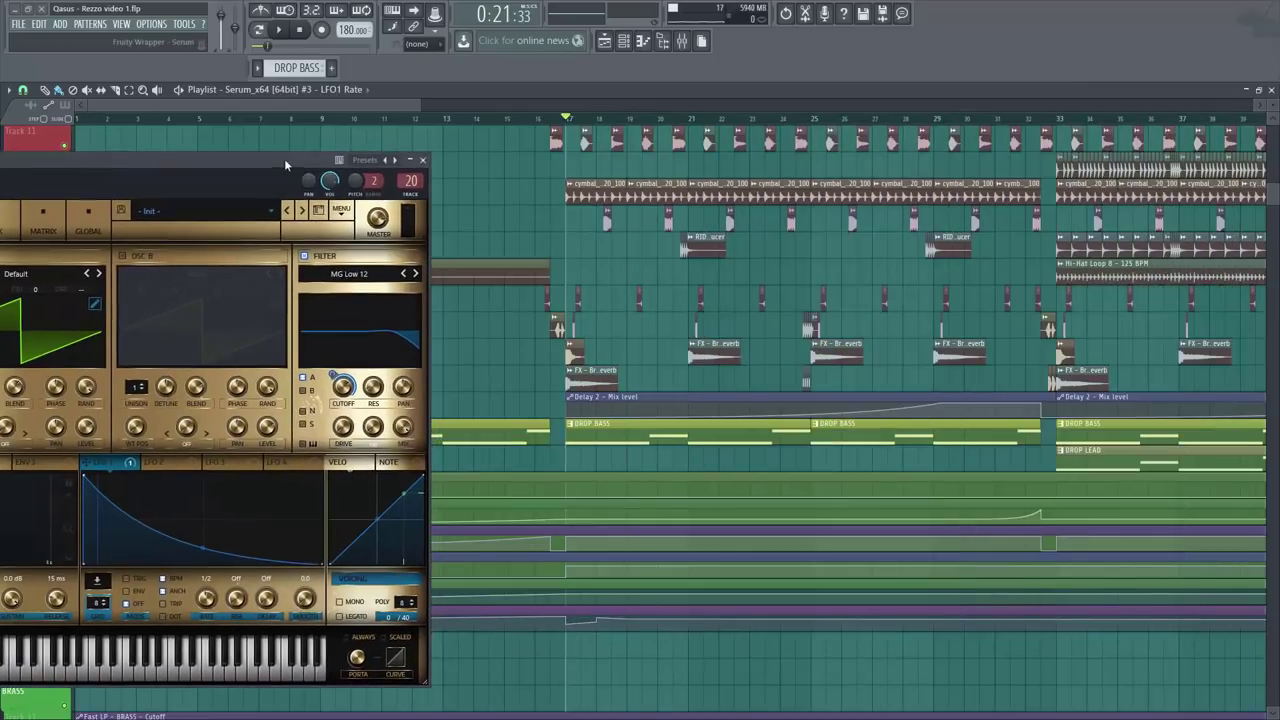
pyautogui.rightClick(641, 619)
pyautogui.moveTo(641, 619); pyautogui.dragTo(645, 624)
pyautogui.rightClick(645, 624)
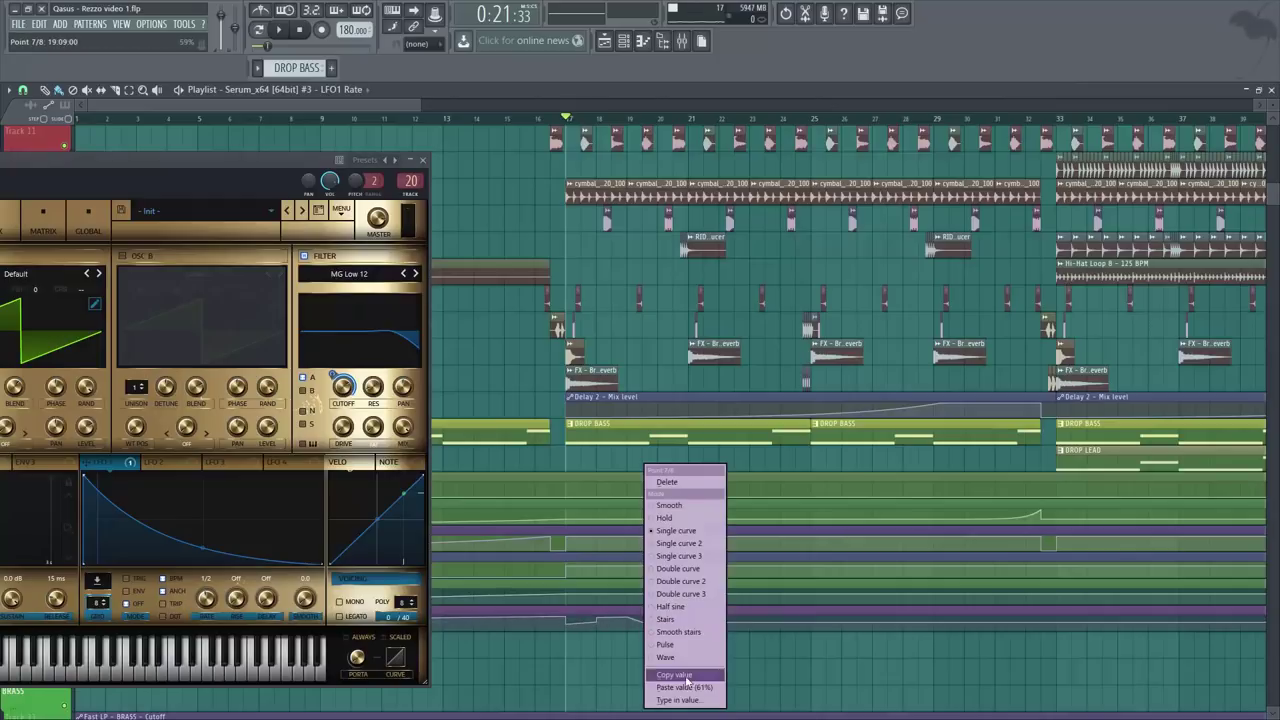
pyautogui.click(688, 688)
# Listen to the extended LFO1 Rate automation from bar 17 and close the Serum #3 window.
pyautogui.press('space')
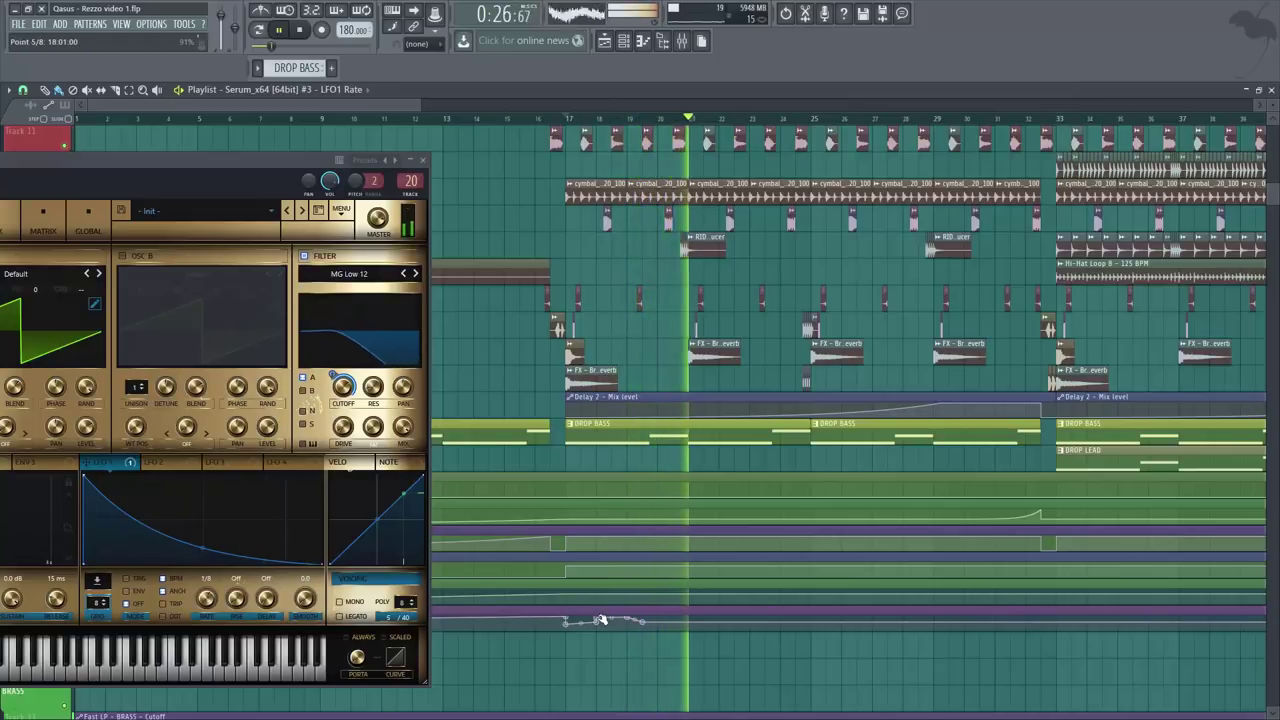
pyautogui.press('space')
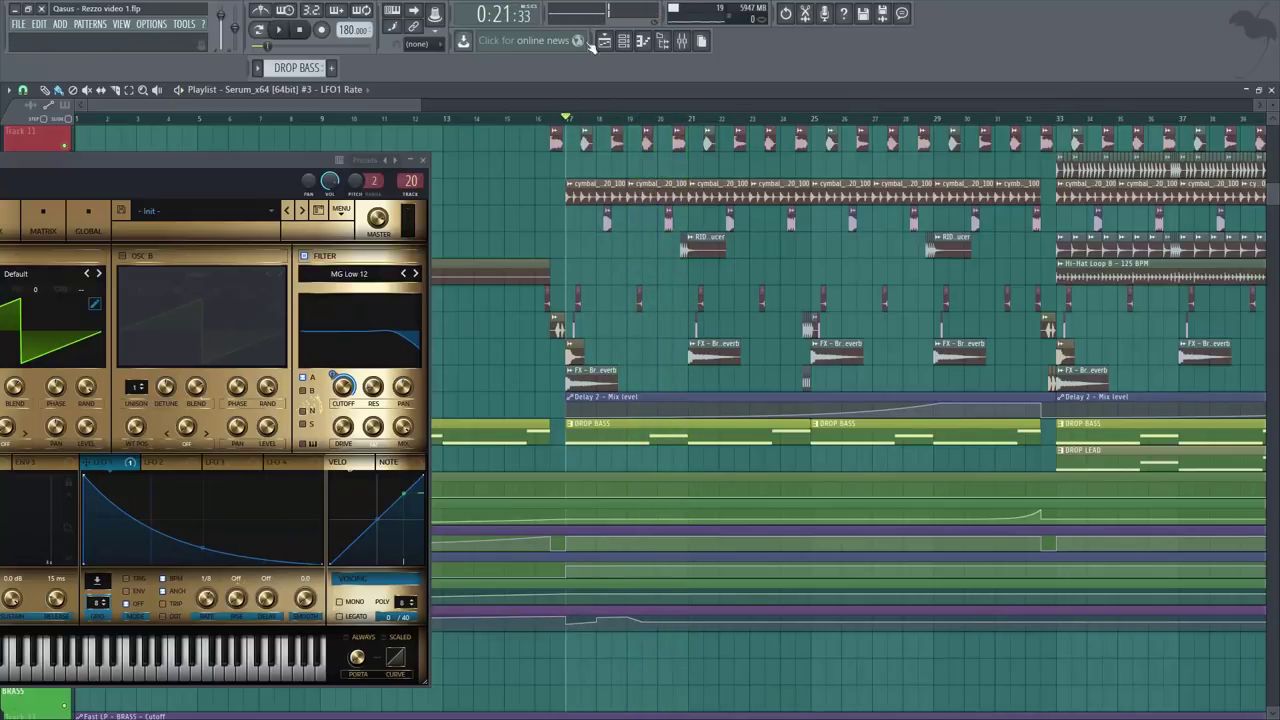
pyautogui.moveTo(318, 158); pyautogui.dragTo(307, 158)
pyautogui.click(413, 162)
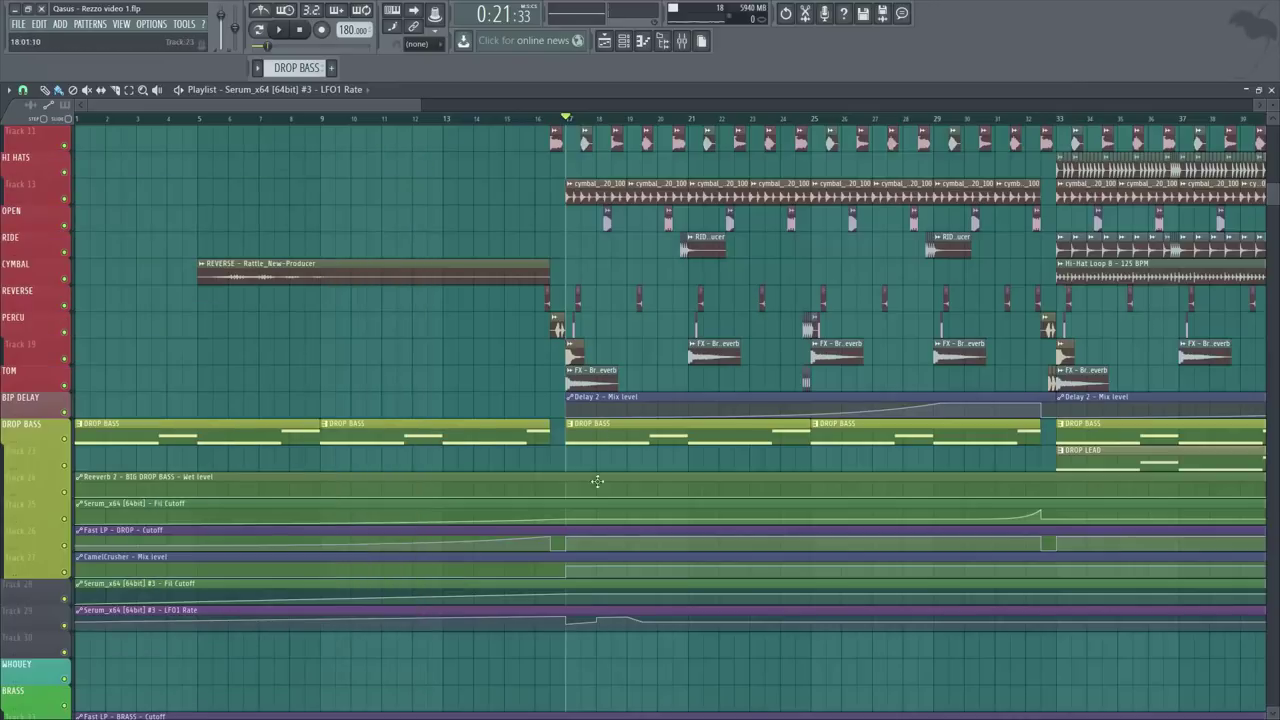
# Solo the DROP BASS track together with the Serum #3 LFO1 Rate and Fil Cutoff automation tracks.
pyautogui.rightClick(70, 438)
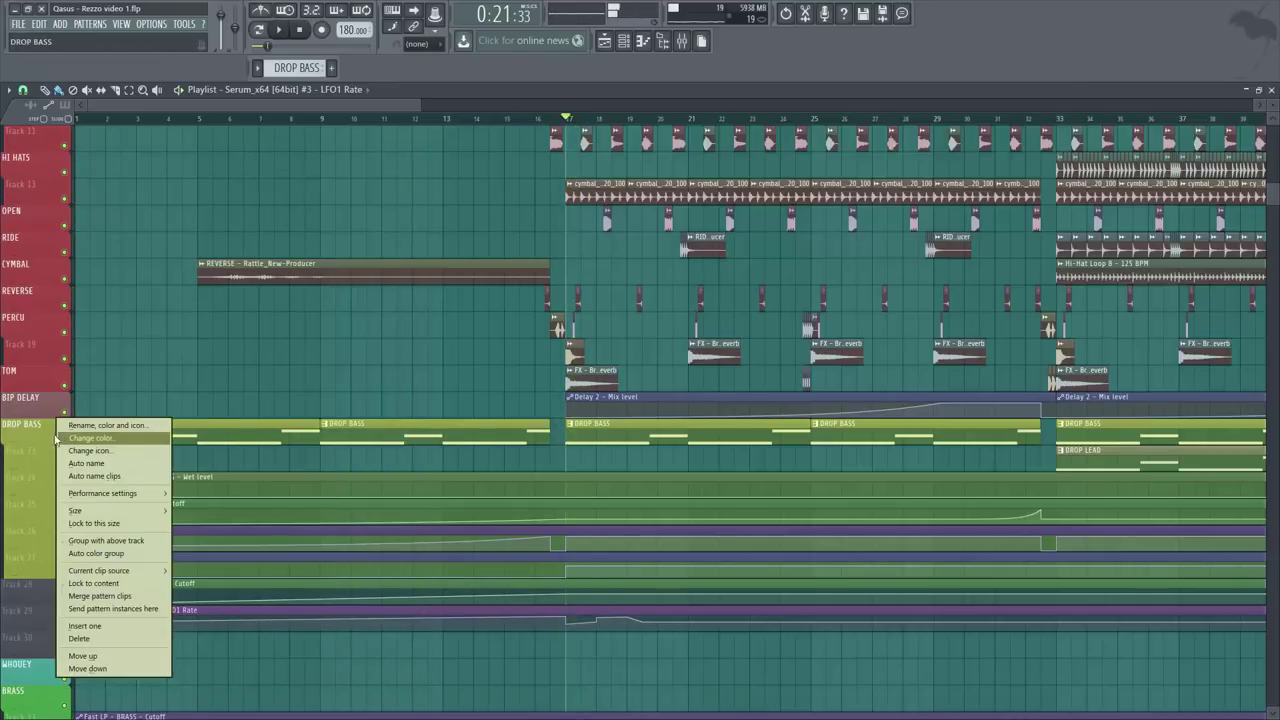
pyautogui.click(51, 439)
pyautogui.rightClick(65, 439)
pyautogui.click(65, 626)
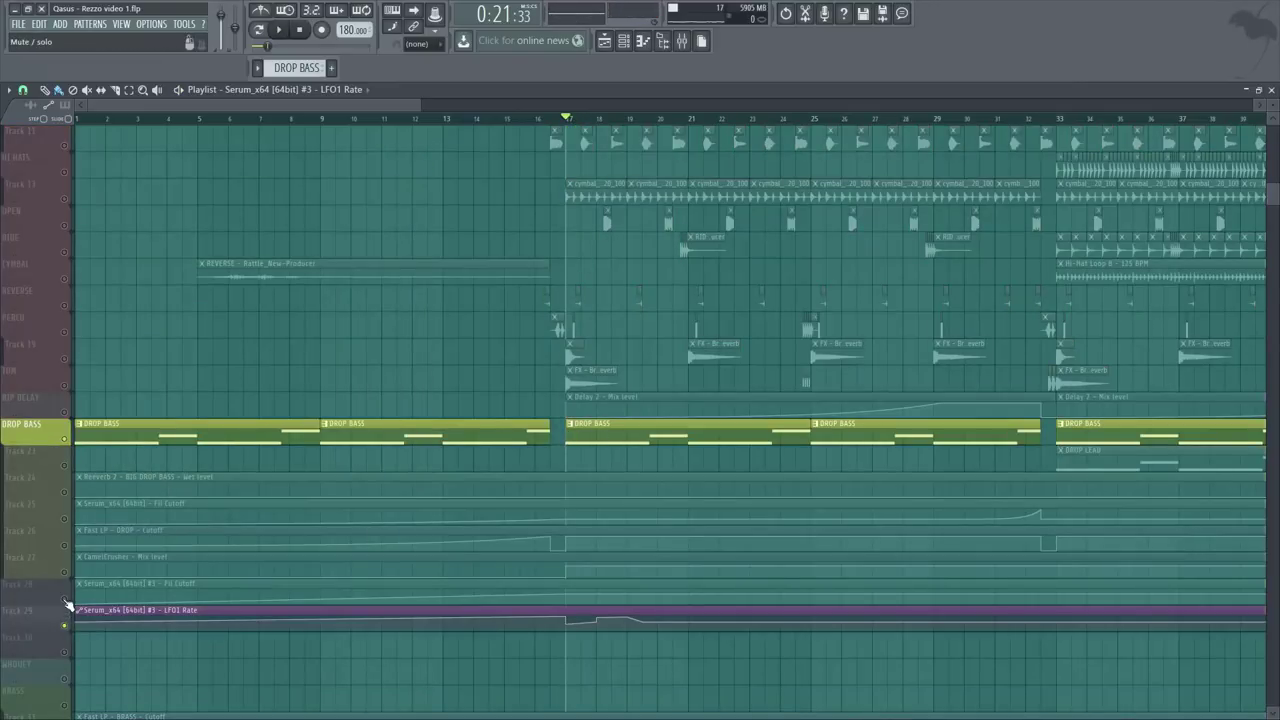
pyautogui.click(65, 600)
# Listen to the soloed bass from bar 17 and lower the bar 19 LFO1 Rate point to the following point's level.
pyautogui.press('space')
pyautogui.moveTo(495, 386); pyautogui.dragTo(838, 690)
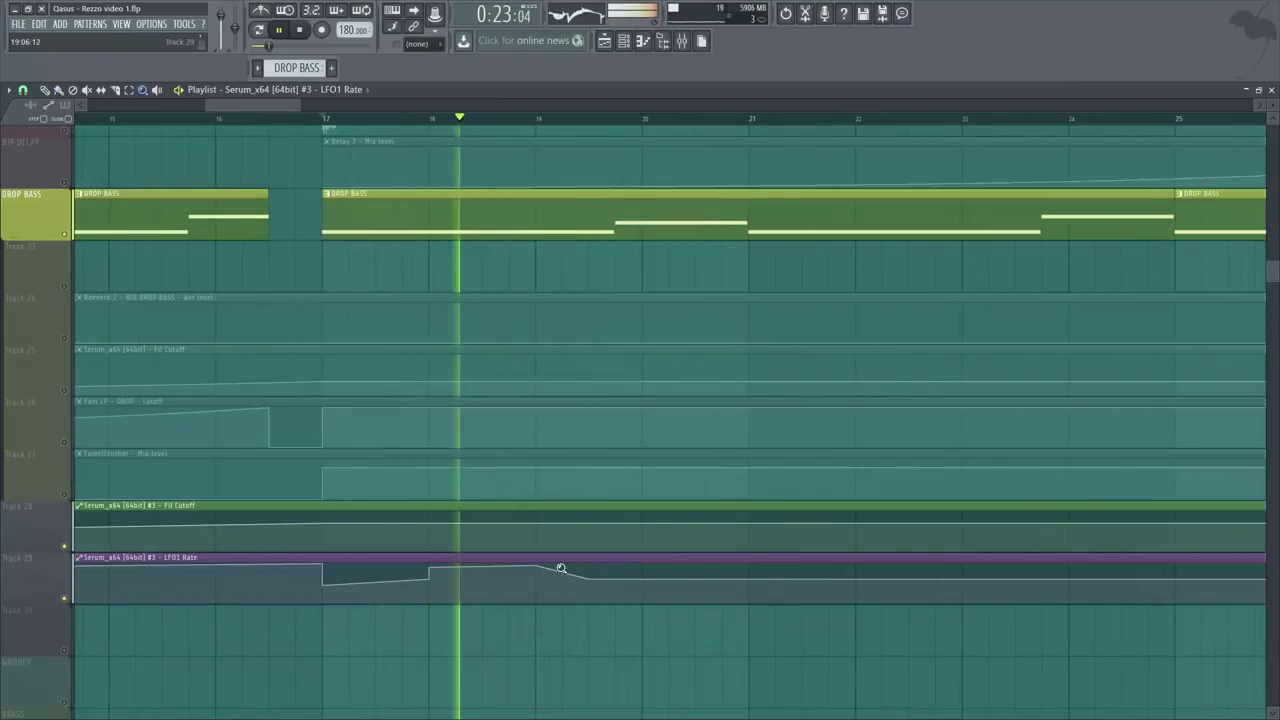
pyautogui.press('space')
pyautogui.press('space')
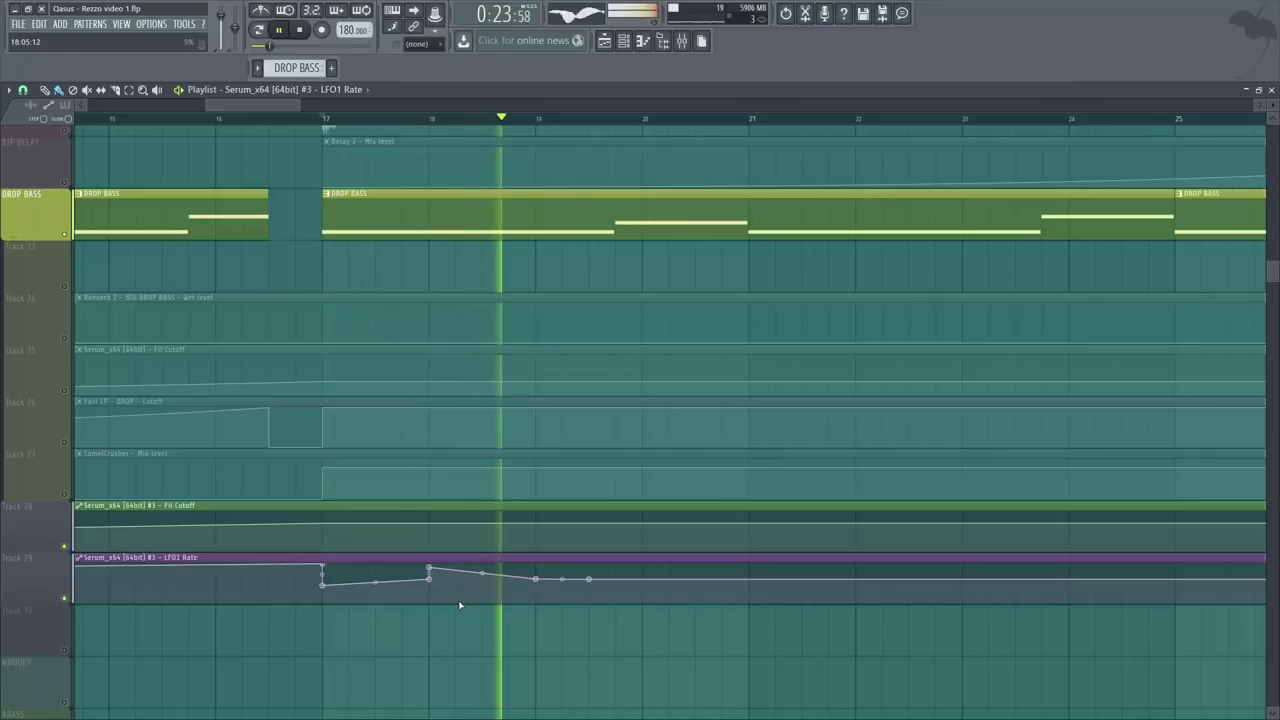
pyautogui.press('space')
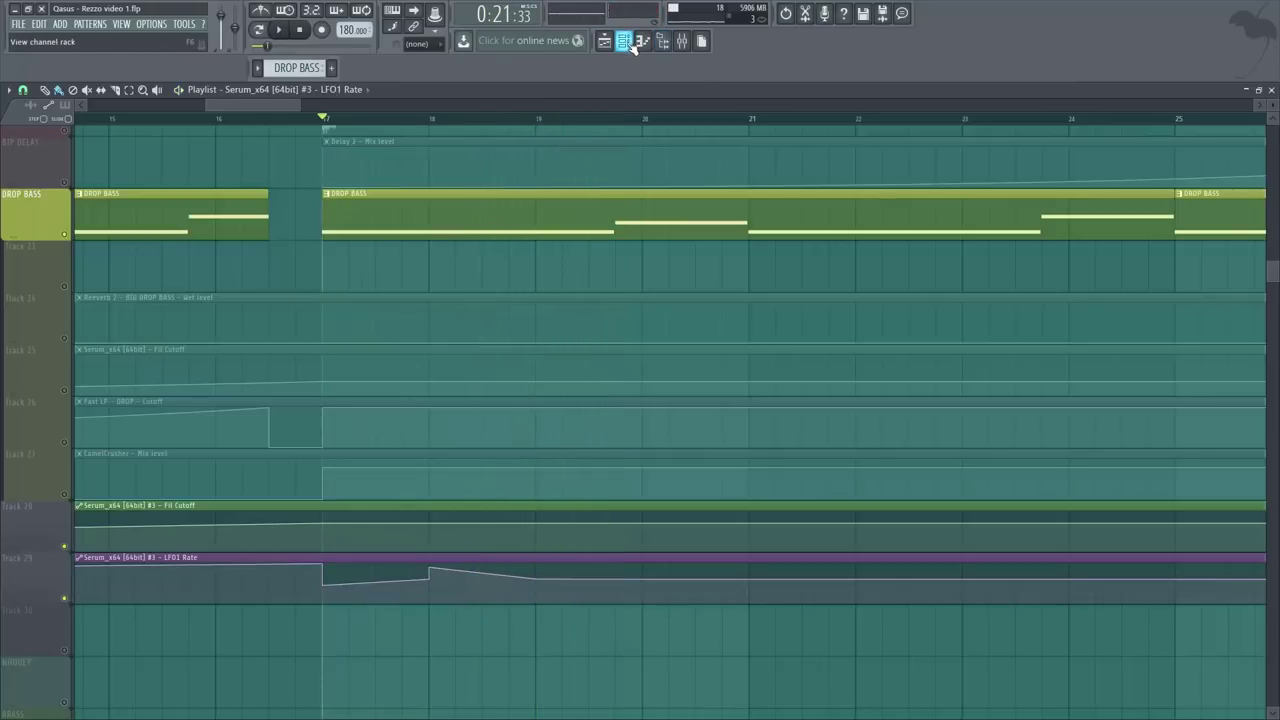
# Replay the soloed bass with the reshaped LFO1 Rate automation from bar 17 and look over the whole arrangement.
pyautogui.click(623, 40)
pyautogui.click(637, 92)
pyautogui.press('space')
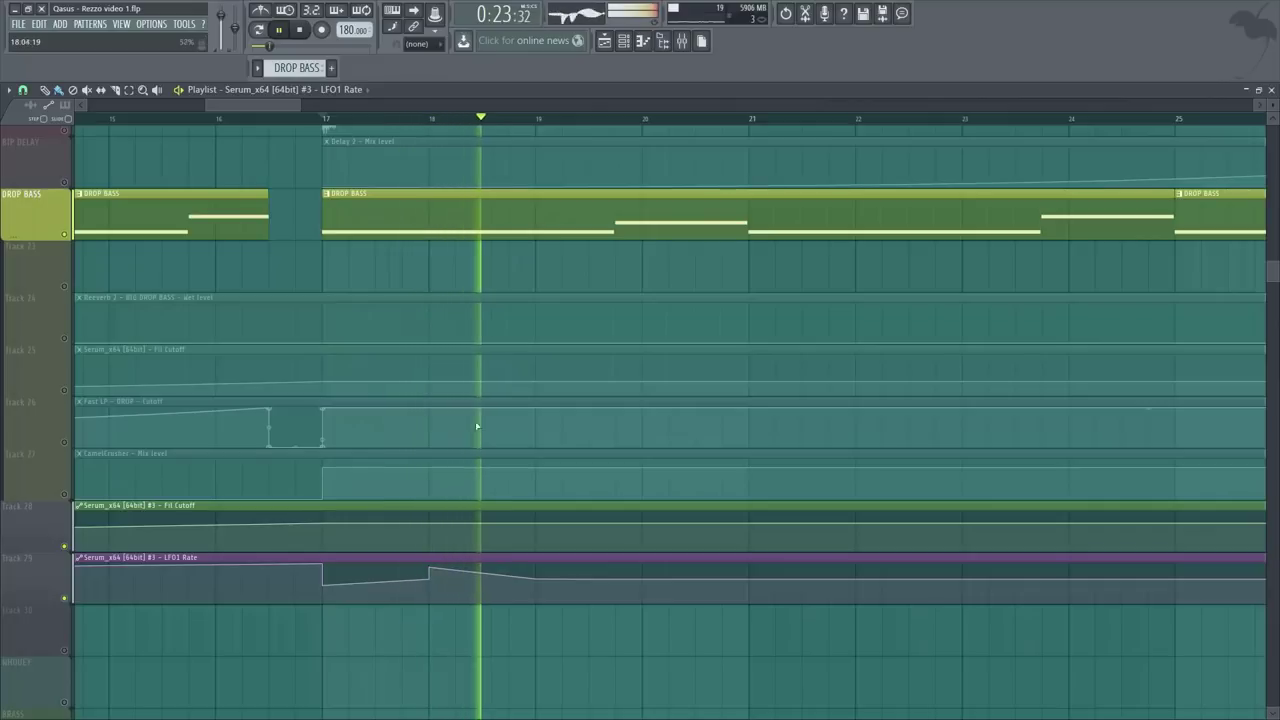
pyautogui.keyDown('ctrl'); pyautogui.rightClick(568, 414); pyautogui.keyUp('ctrl')
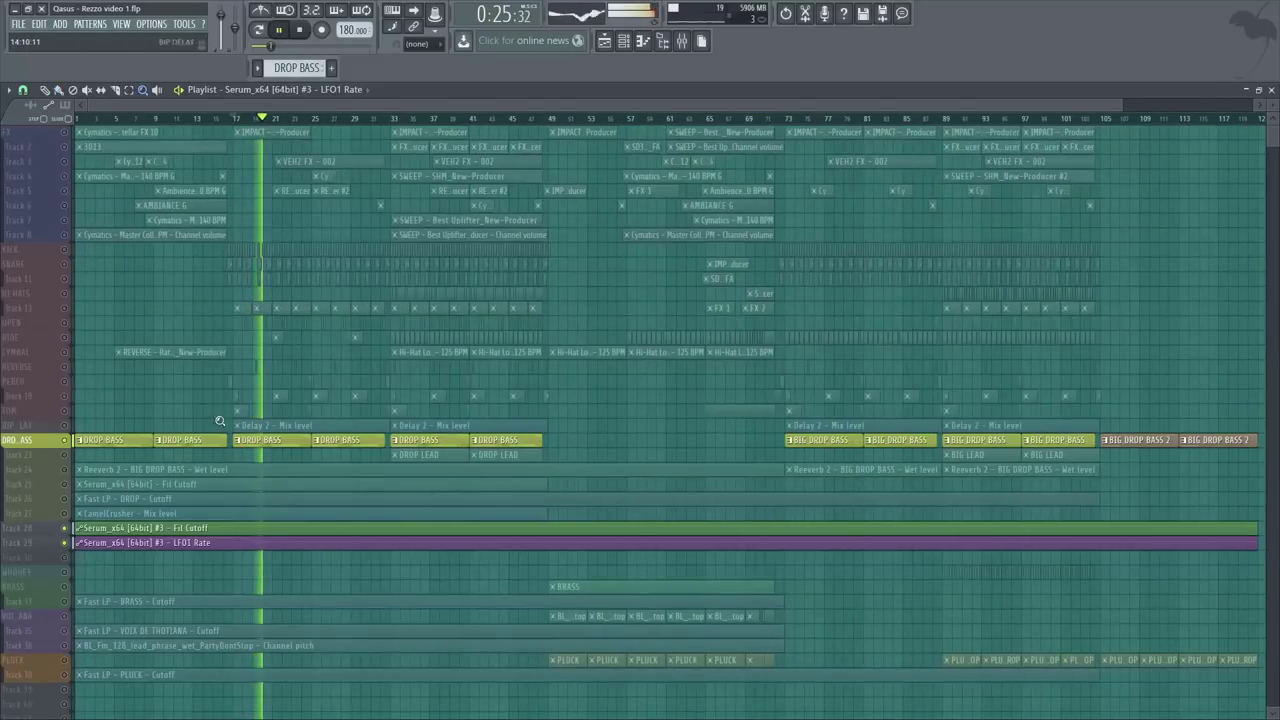
pyautogui.moveTo(140, 242); pyautogui.dragTo(593, 600)
pyautogui.press('space')
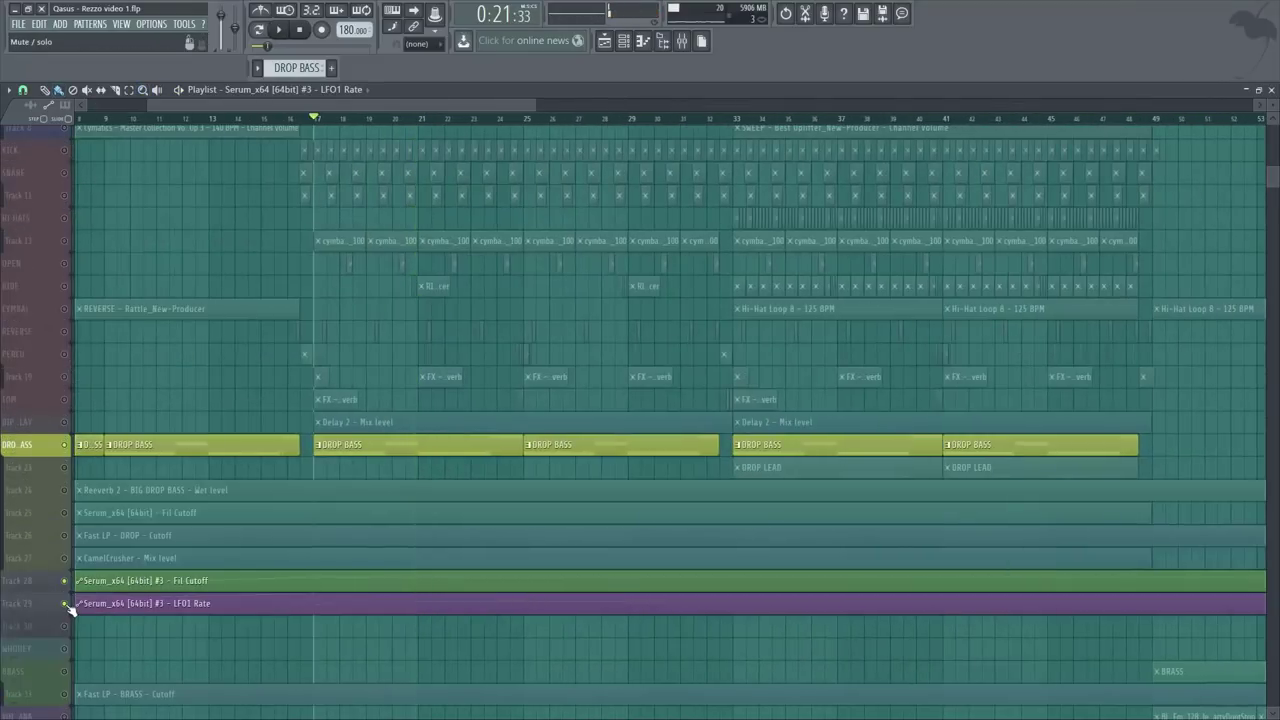
# Bring all playlist tracks back from solo and play the full drop from bar 17.
pyautogui.rightClick(66, 605)
pyautogui.rightClick(66, 605)
pyautogui.press('space')
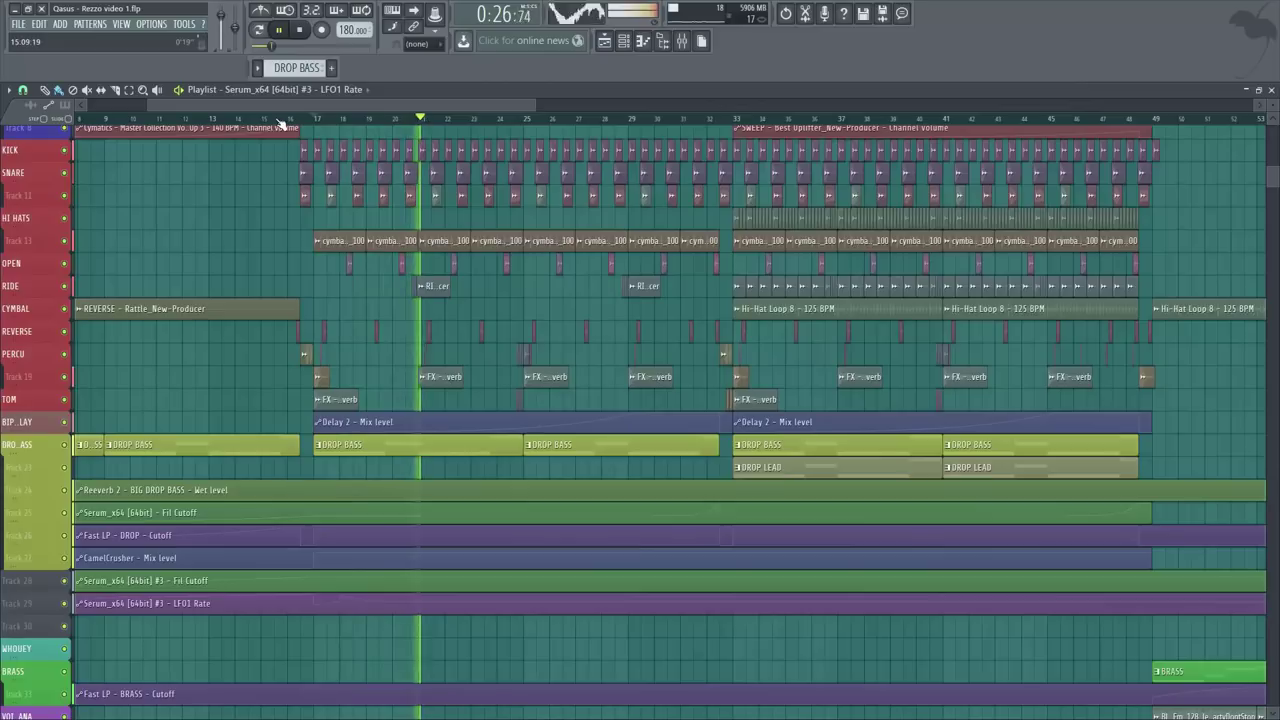
pyautogui.moveTo(280, 104); pyautogui.dragTo(271, 102)
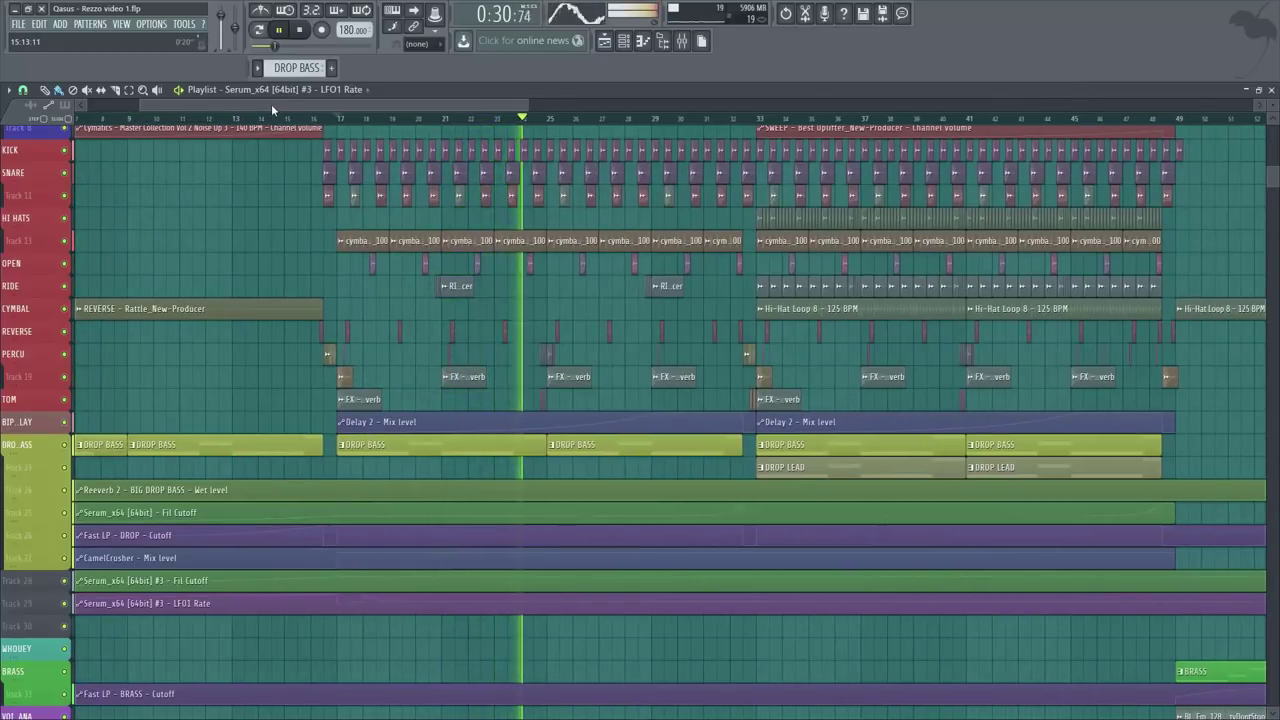
pyautogui.press('space')
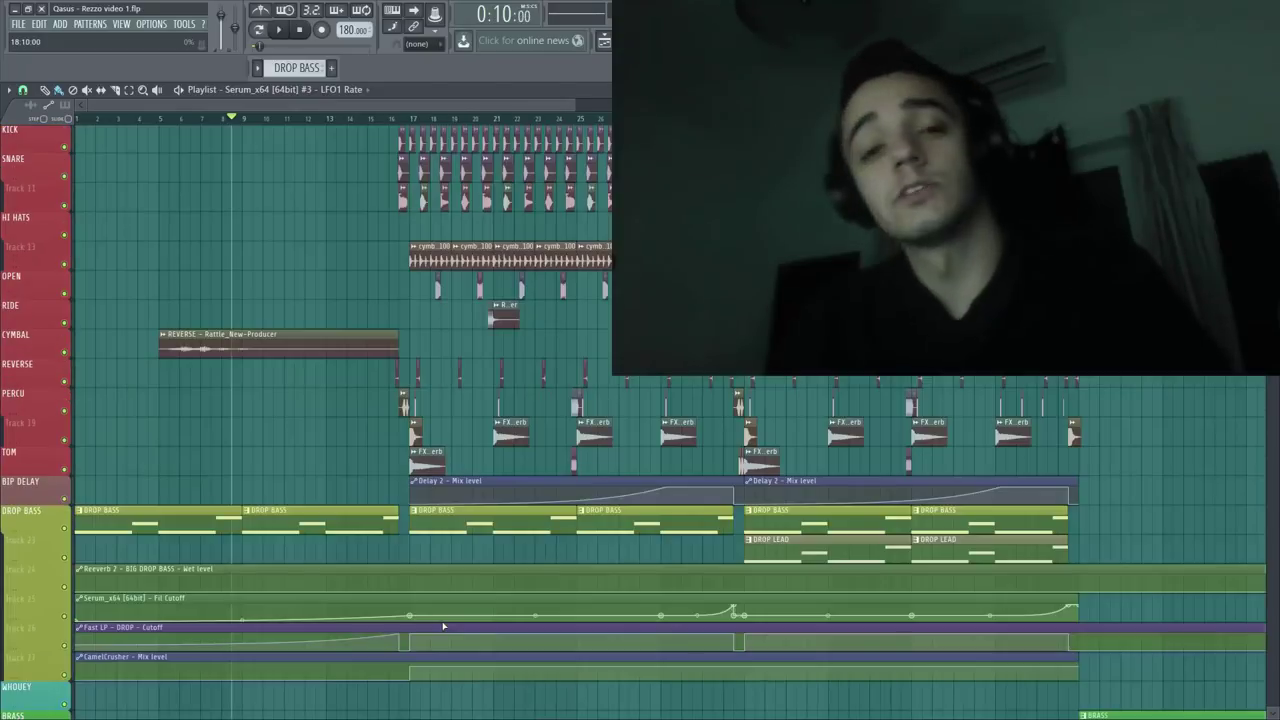